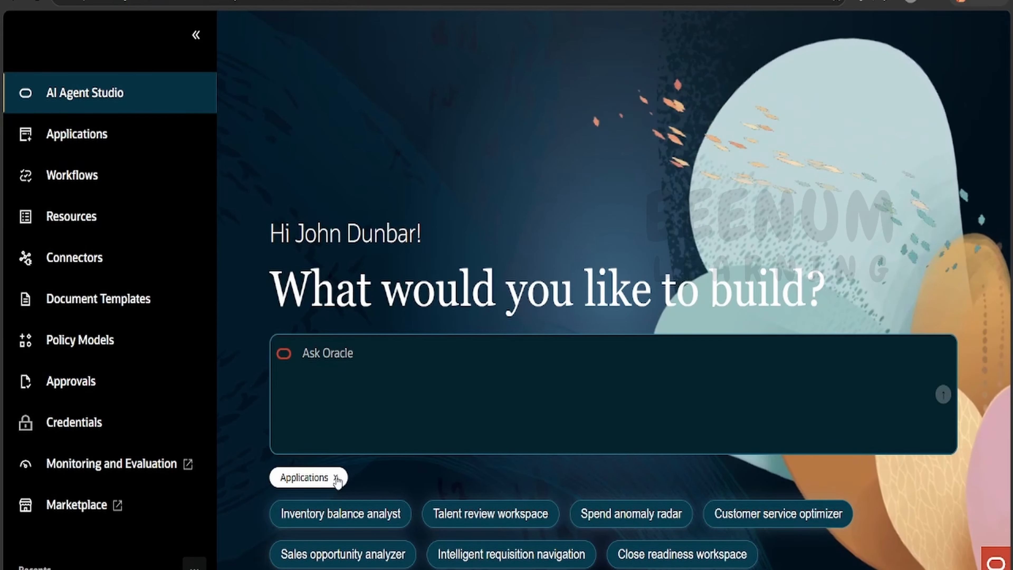
- Compare the sample prompts suggested for the Applications and Workflows build types
left_click(335, 478)
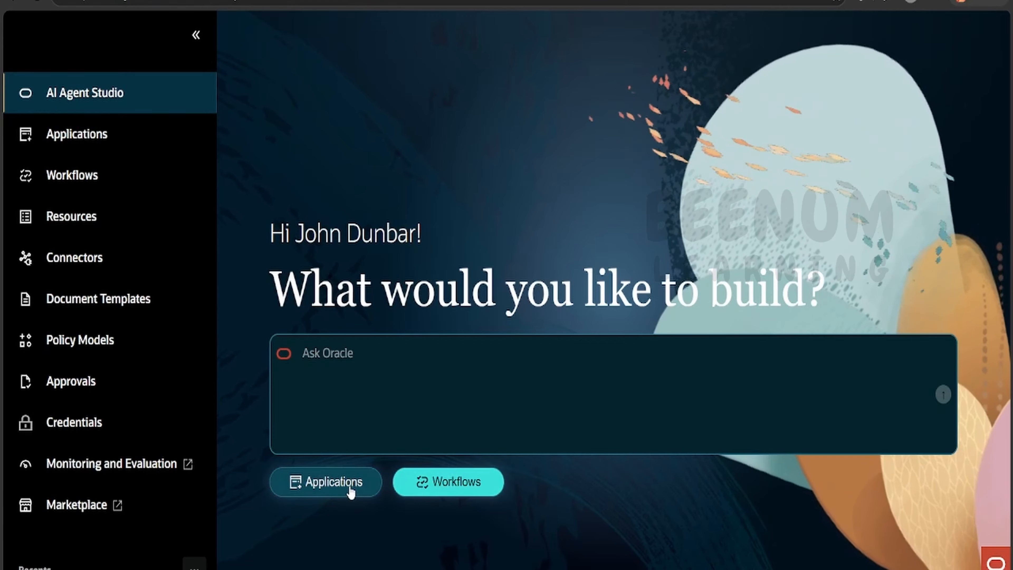
left_click(451, 495)
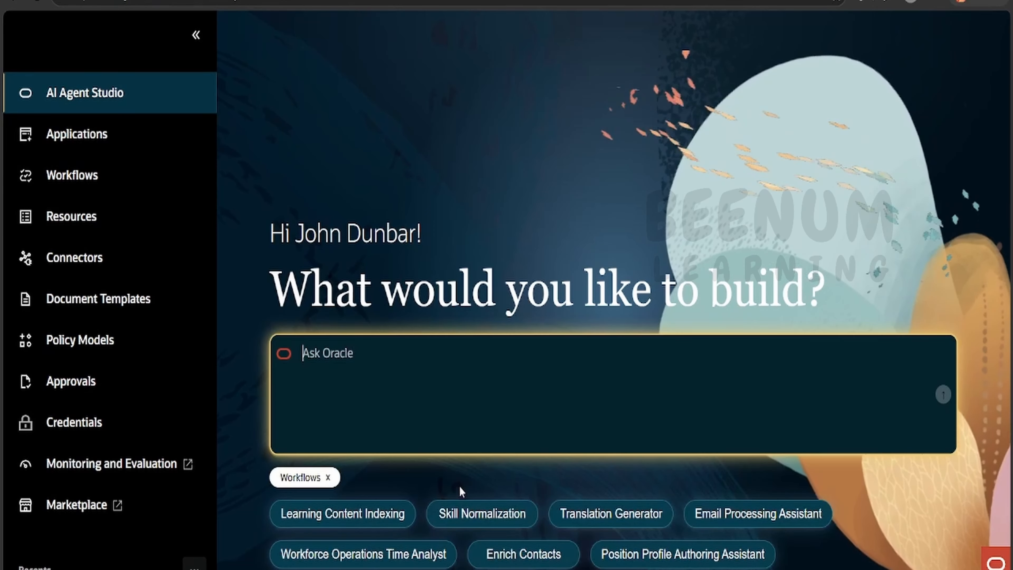
left_click(328, 478)
left_click(332, 487)
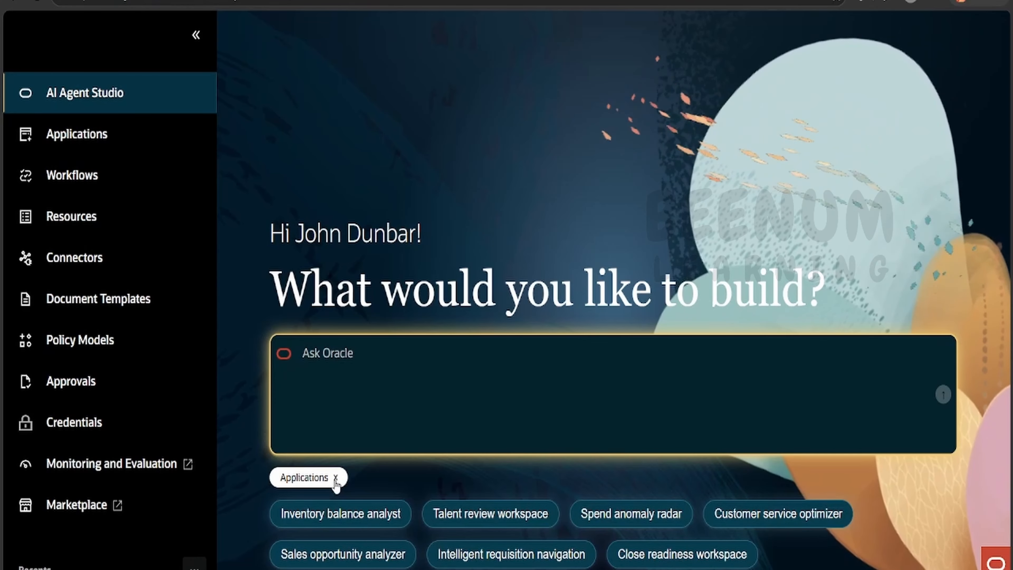
left_click(336, 481)
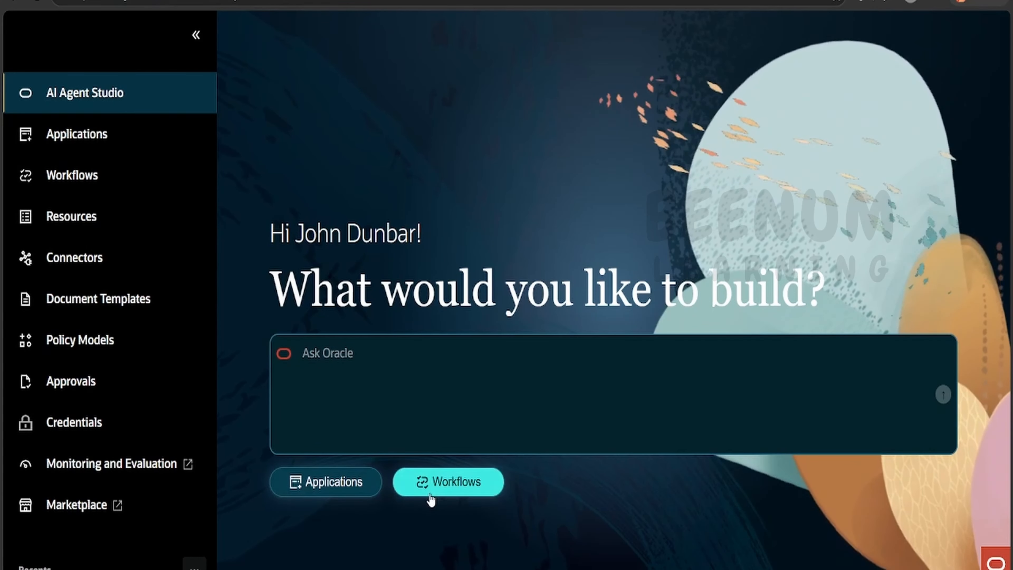
left_click(447, 493)
left_click(330, 478)
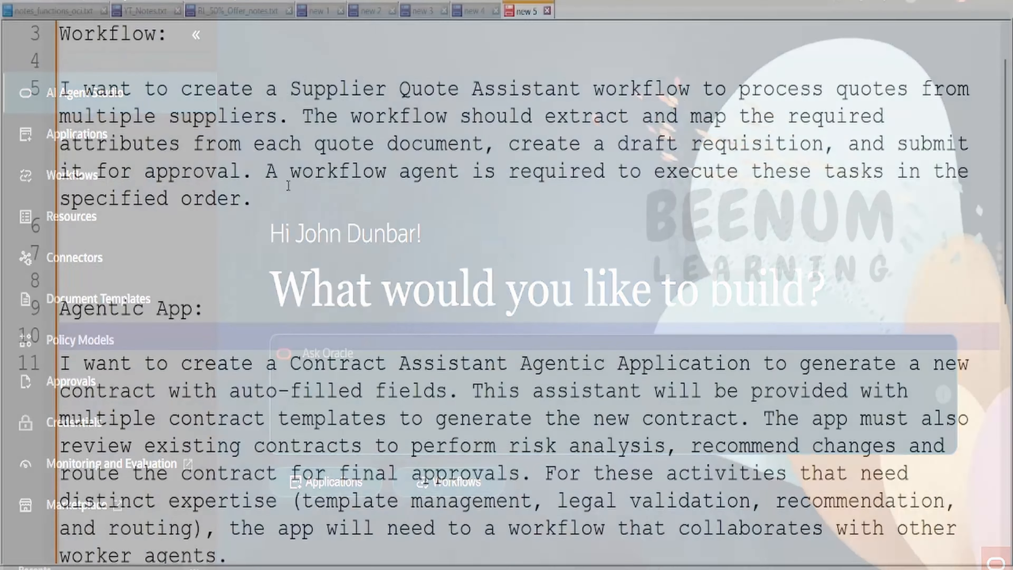
- In the notes, change "Supplier Quote Assistant" to "Supplier quotation Assistant" in the Workflow prompt and copy that paragraph
left_click(16, 86)
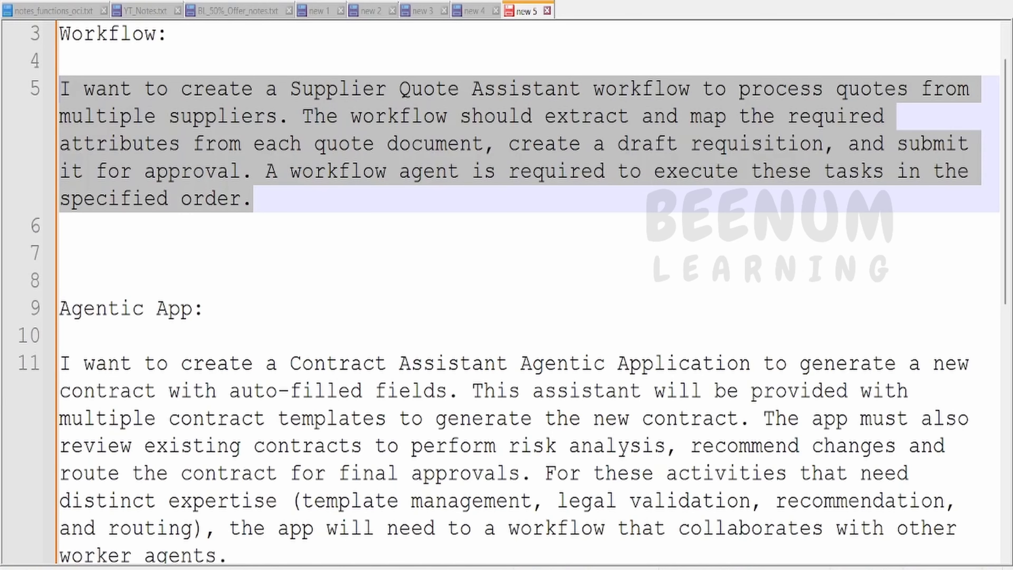
scroll(585, 351, "down", 1)
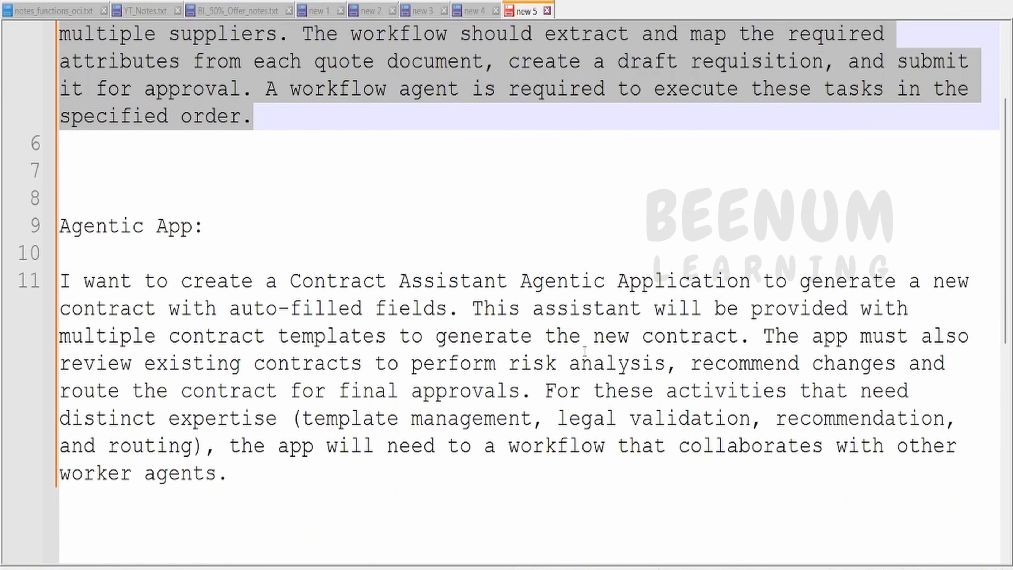
scroll(585, 350, "up", 1)
left_click_drag(255, 201, 45, 89)
key("ctrl+c")
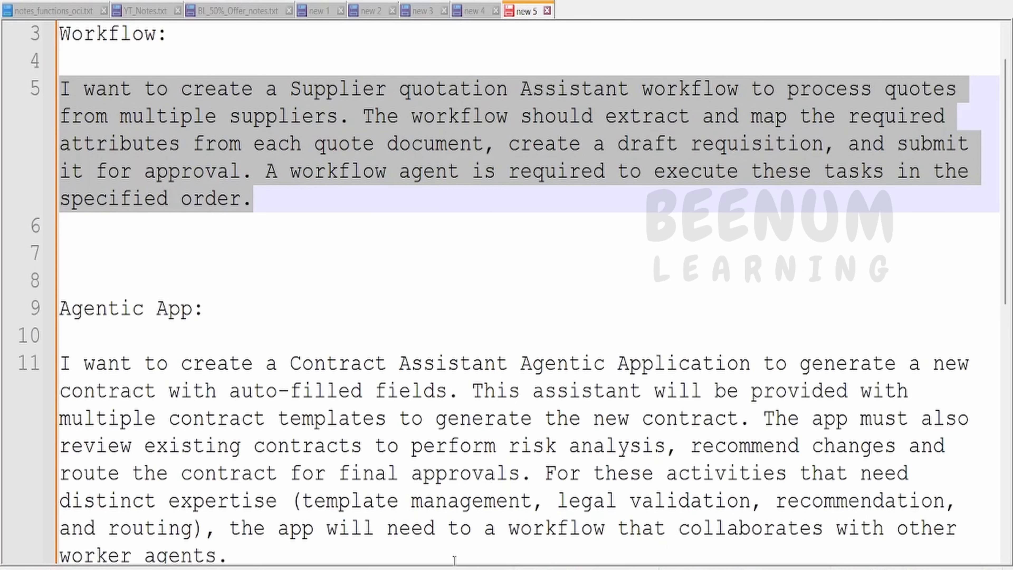
- Switch to AI Agent Studio and submit the copied Supplier quotation Assistant prompt with the Workflows build type
left_click(450, 568)
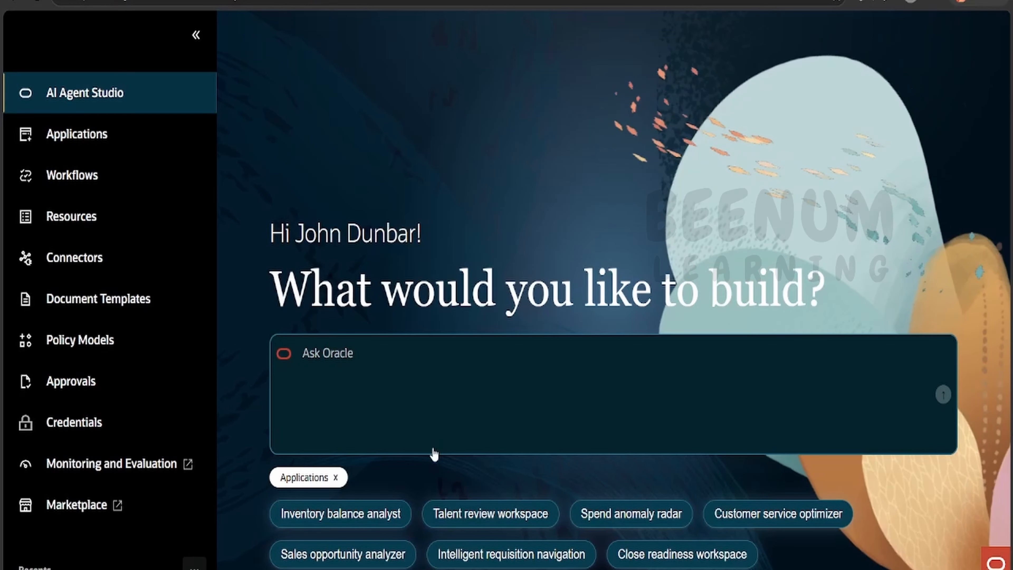
left_click(336, 477)
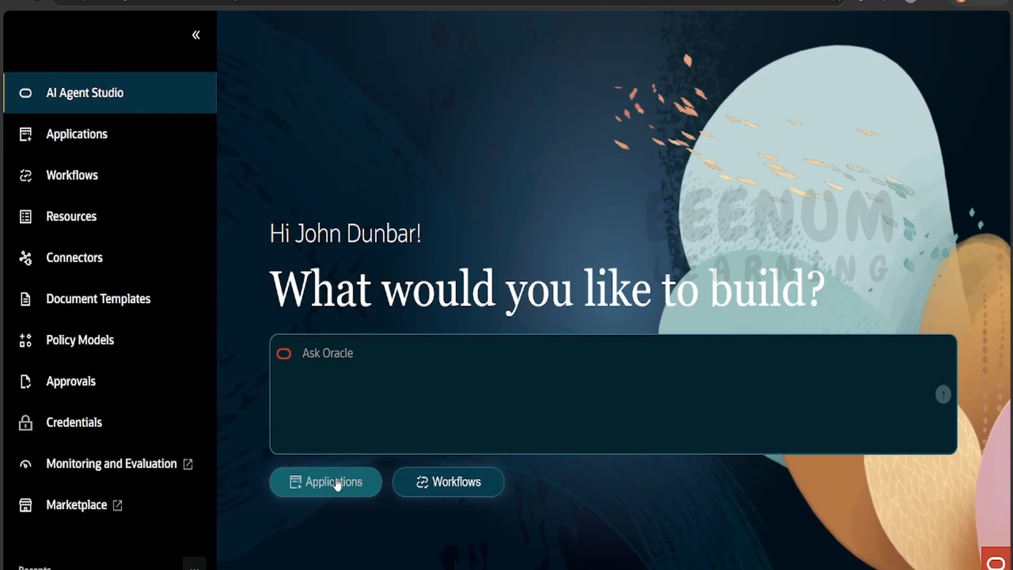
left_click(454, 484)
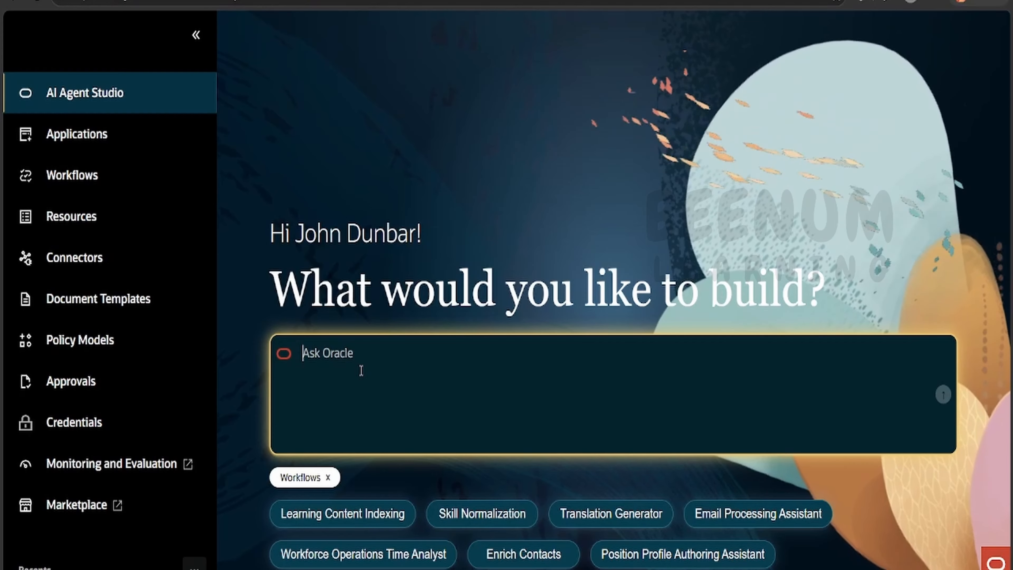
key("ctrl+v")
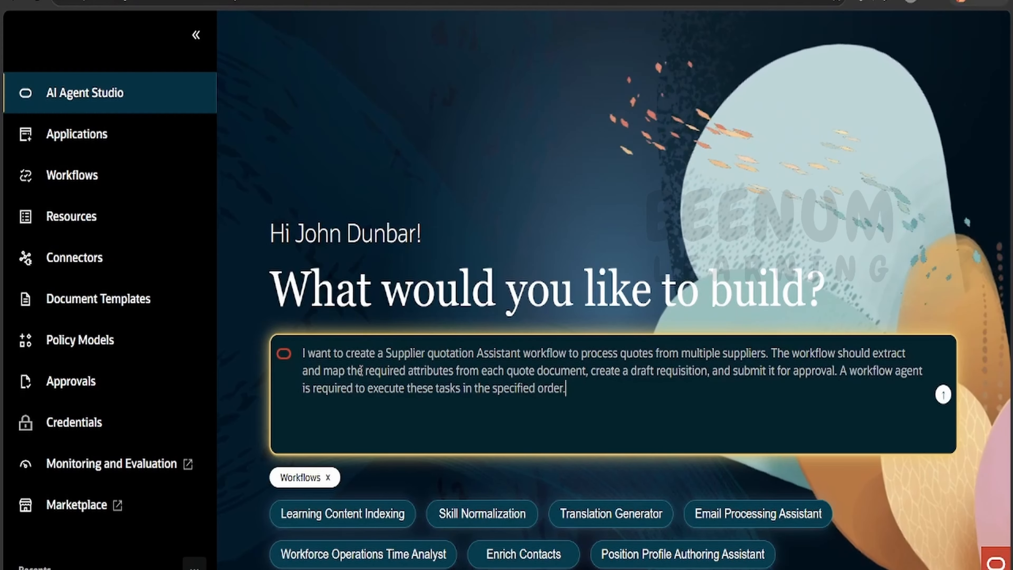
left_click(943, 395)
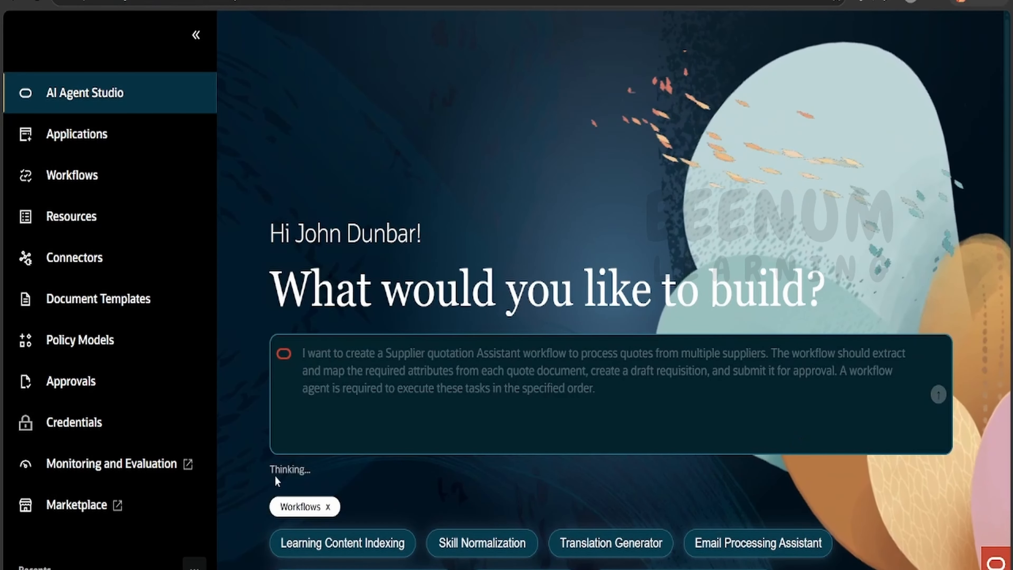
left_click_drag(264, 480, 324, 483)
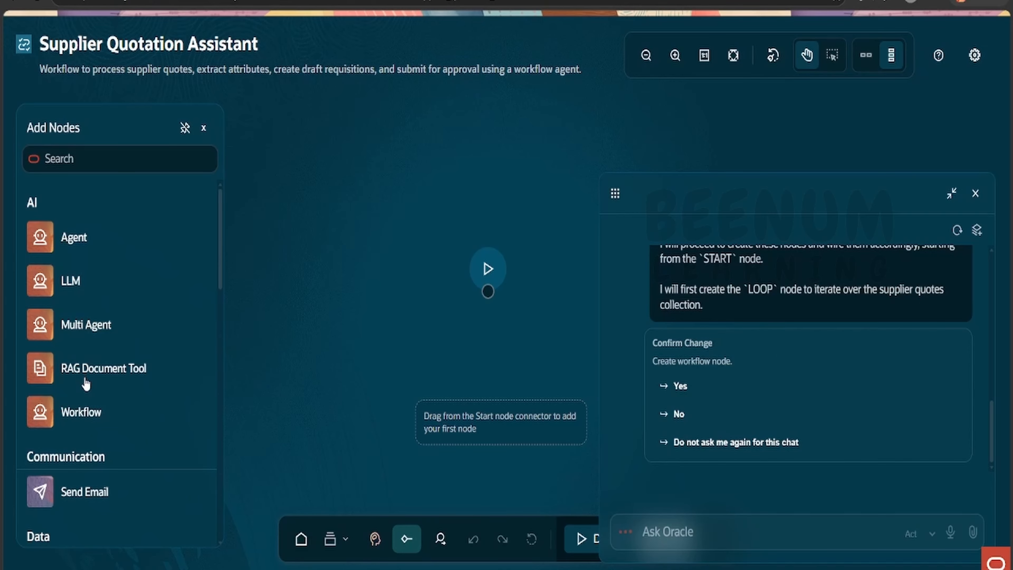
- Look through the available node types and approve the assistant's creation of the loop node for supplier quotes
scroll(108, 400, "down", 10)
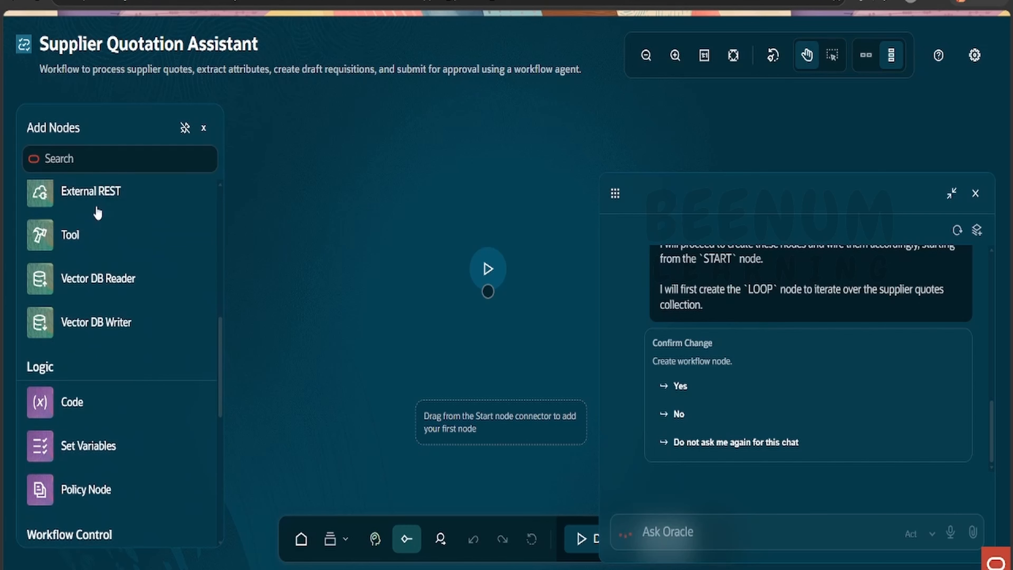
scroll(106, 359, "down", 8)
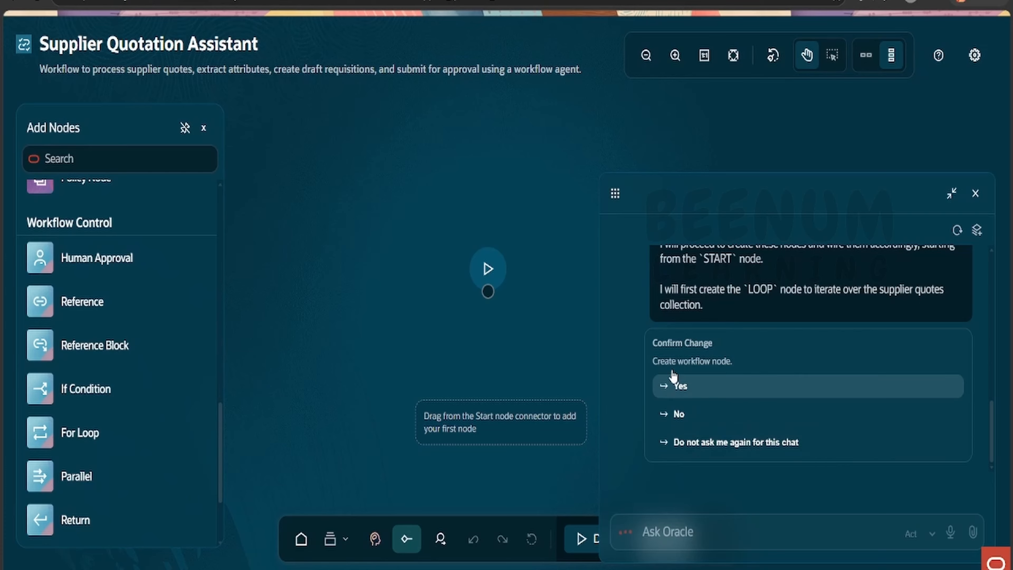
left_click(678, 386)
left_click(699, 388)
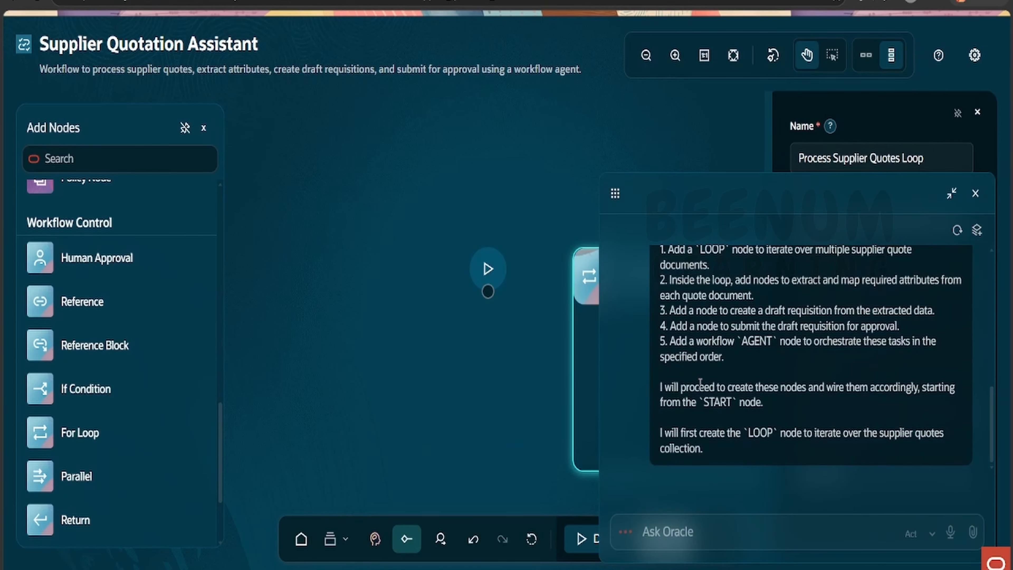
- Move the assistant chat away from the node settings, review its plan, and approve creating the remaining workflow nodes
left_click_drag(816, 198, 226, 163)
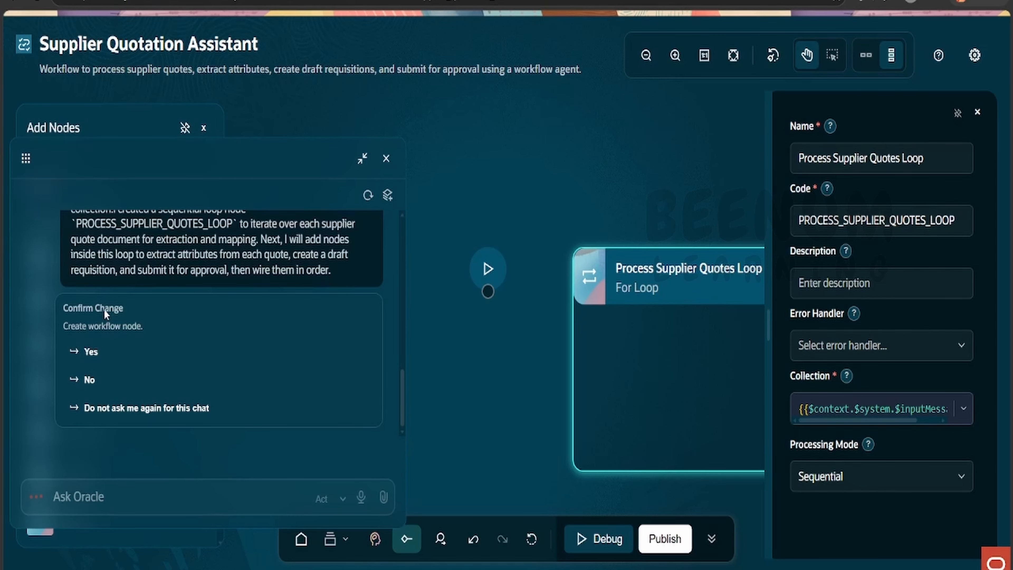
scroll(105, 313, "up", 3)
scroll(109, 311, "down", 3)
scroll(128, 313, "up", 1)
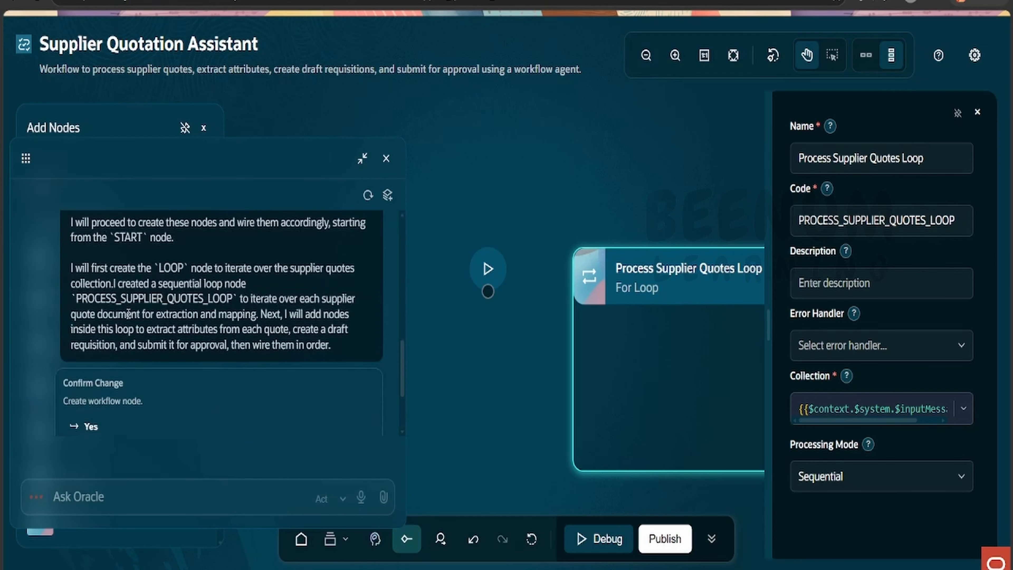
scroll(128, 314, "up", 3)
scroll(187, 302, "down", 5)
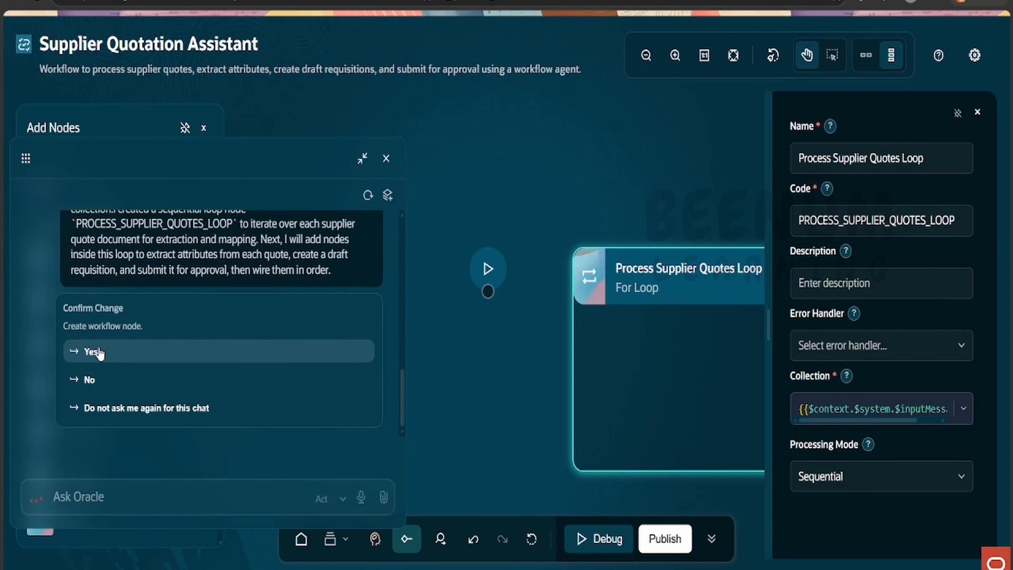
left_click(96, 352)
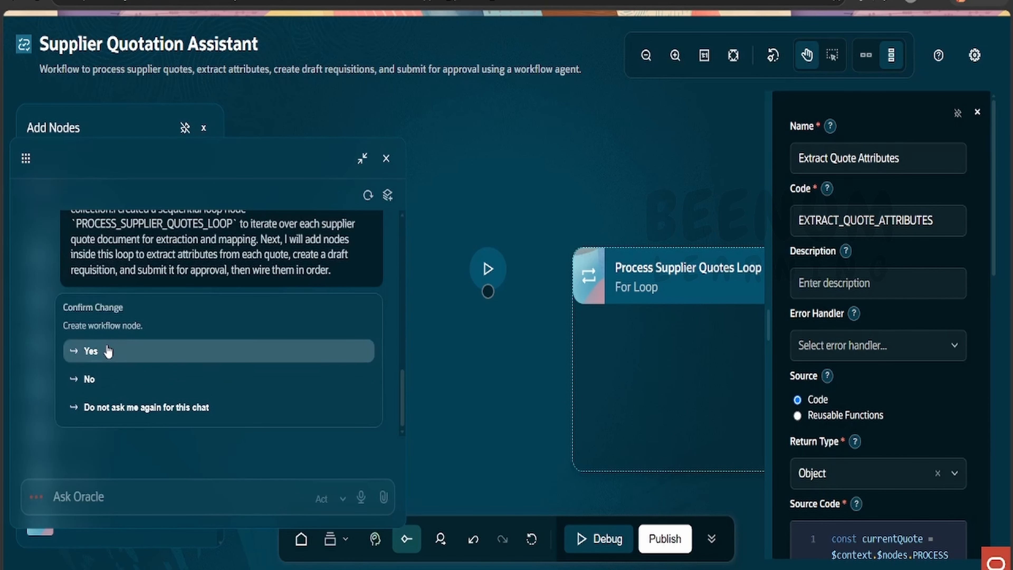
left_click(133, 350)
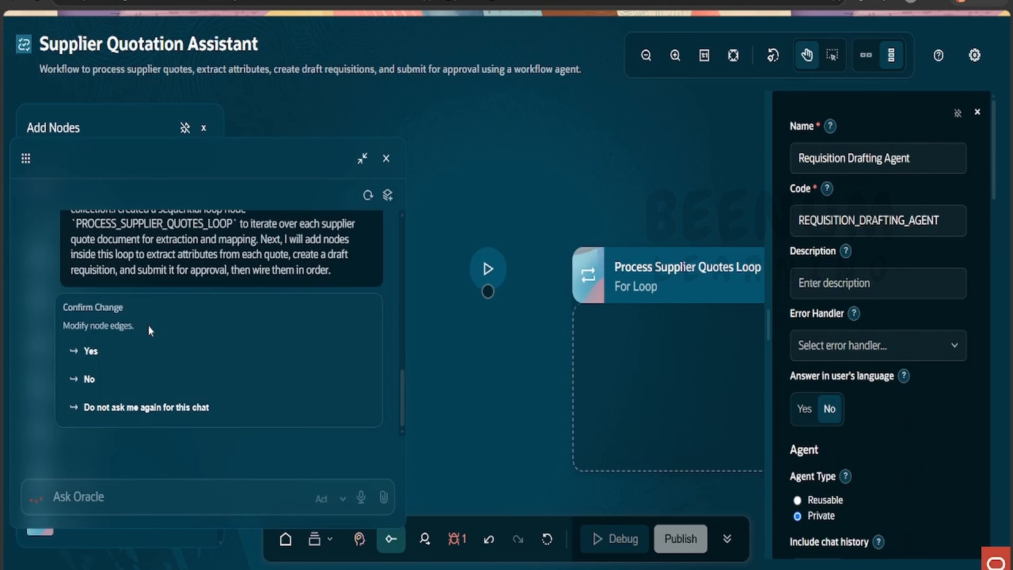
- Approve the assistant's proposed node edge changes and the prettified workflow layout
scroll(189, 273, "up", 2)
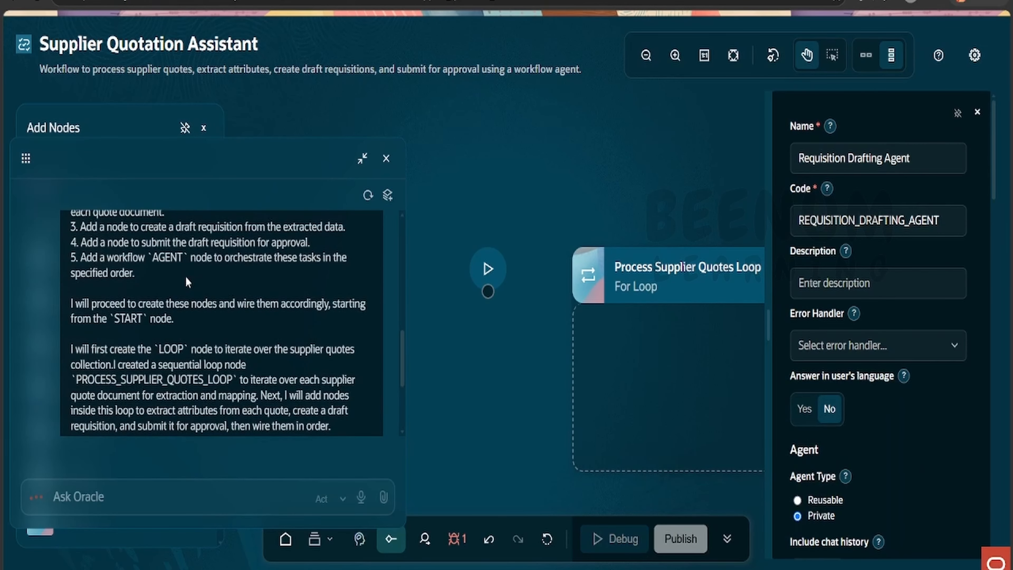
scroll(102, 342, "down", 3)
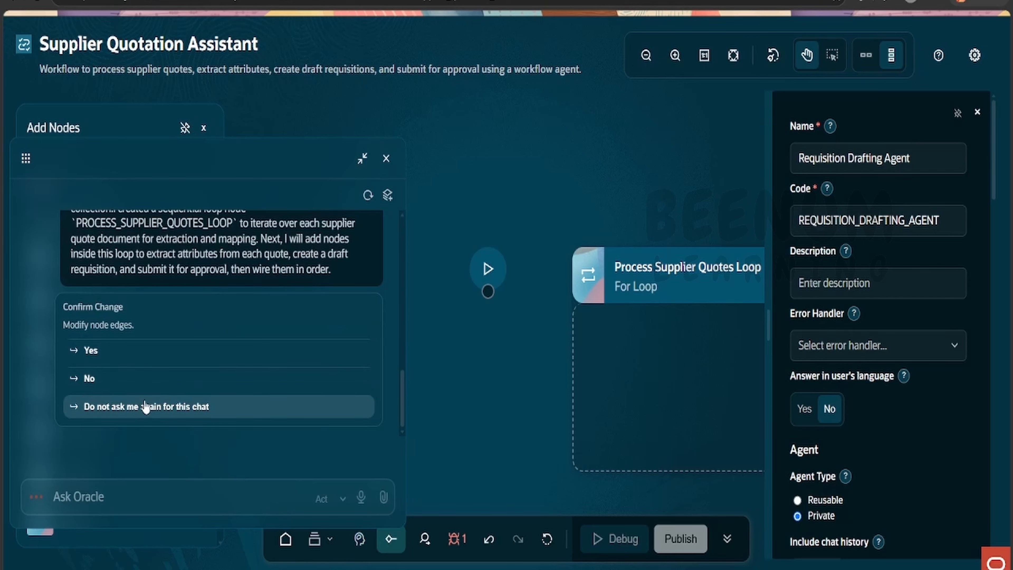
left_click(100, 351)
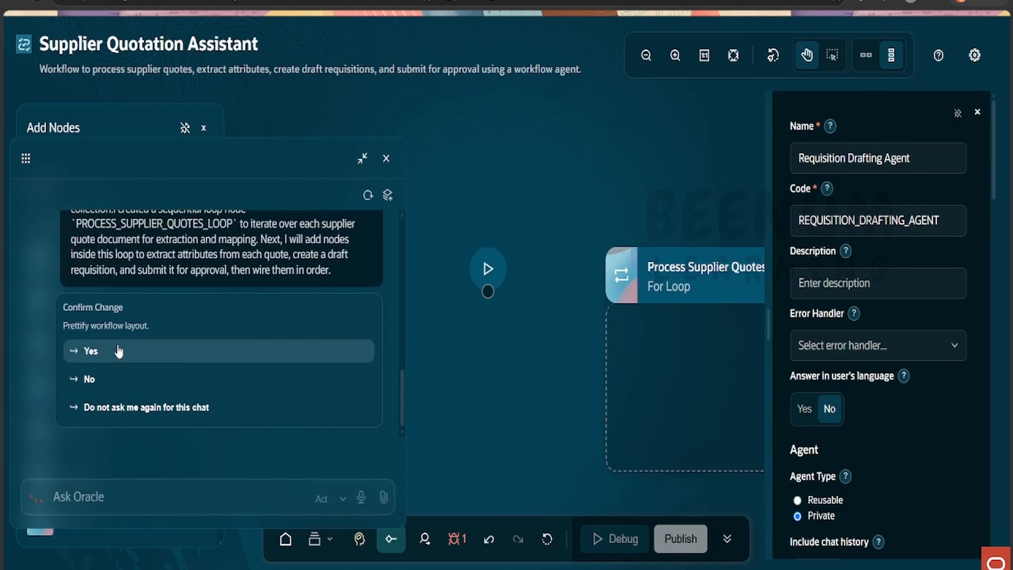
left_click(119, 351)
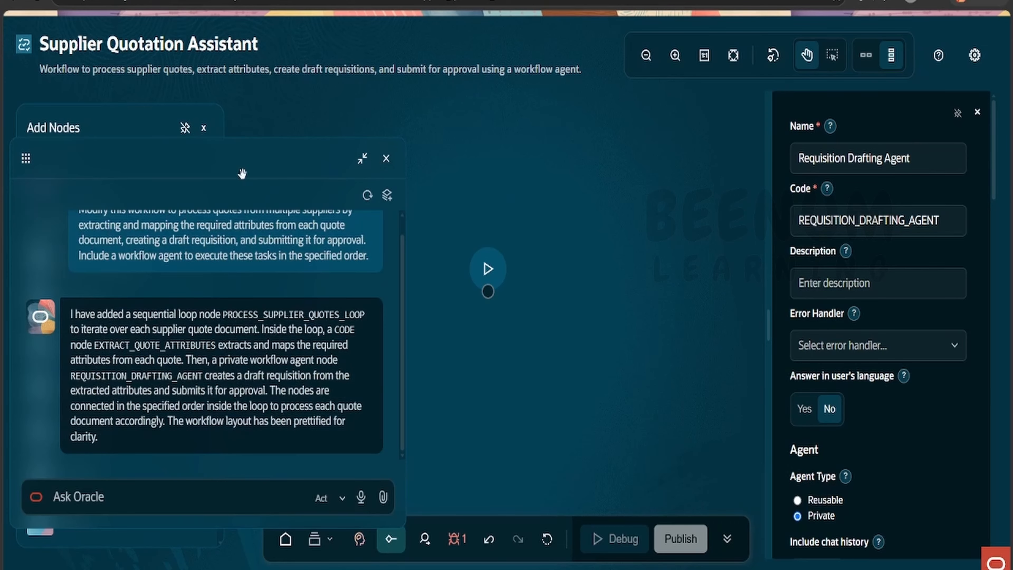
- Read the assistant's summary of the workflow it built and close the chat
left_click_drag(242, 173, 749, 187)
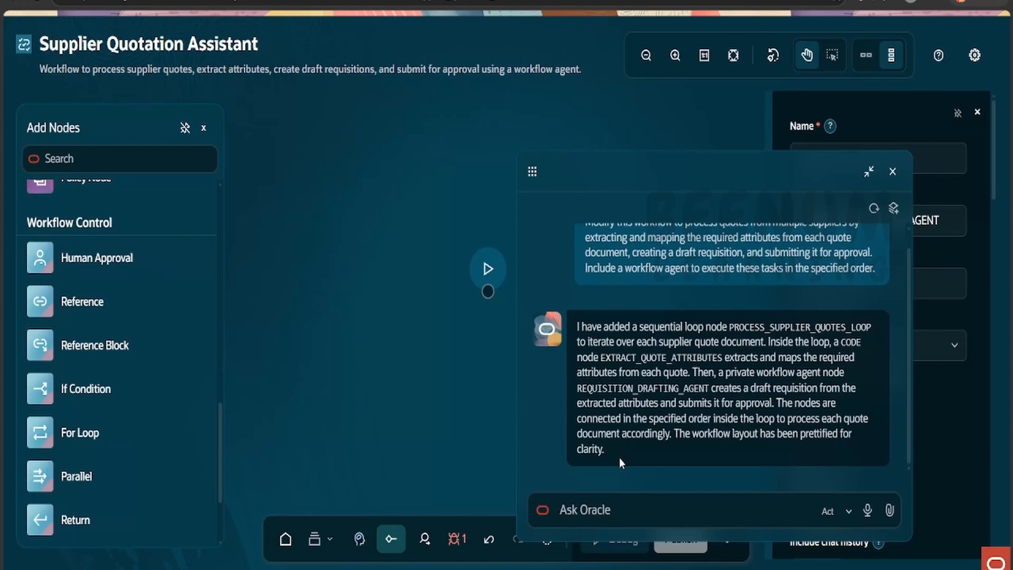
scroll(658, 383, "down", 5)
left_click(892, 171)
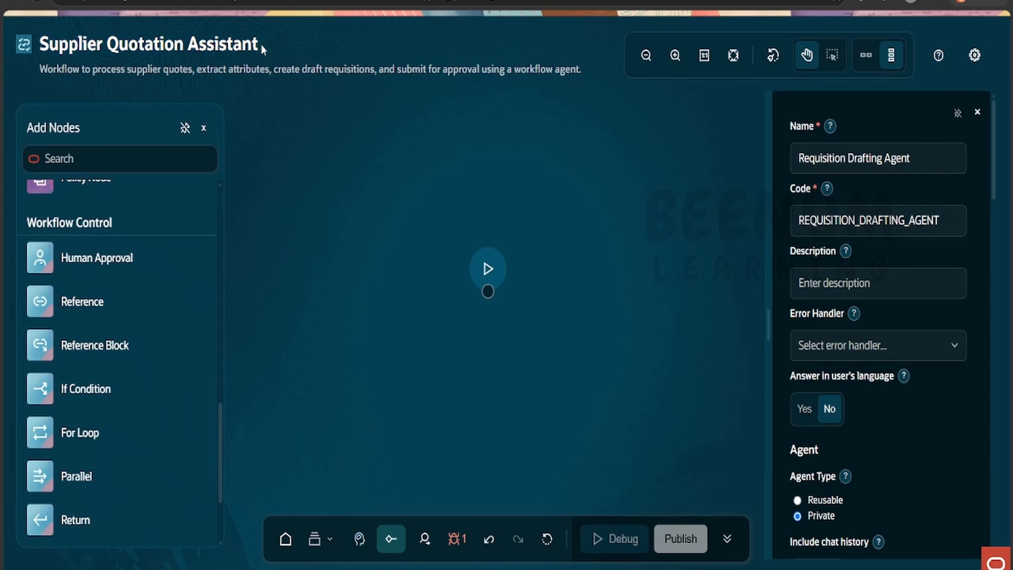
- Return to the studio home, find the Supplier Quotation Assistant draft by searching workflows for "supplier", and reopen it for editing
triple_click(247, 42)
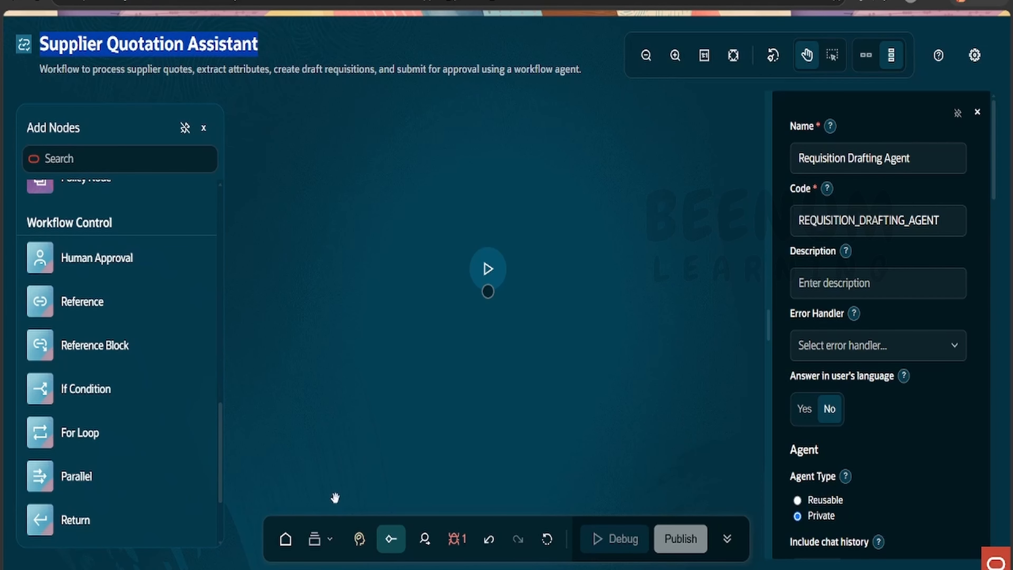
left_click(286, 539)
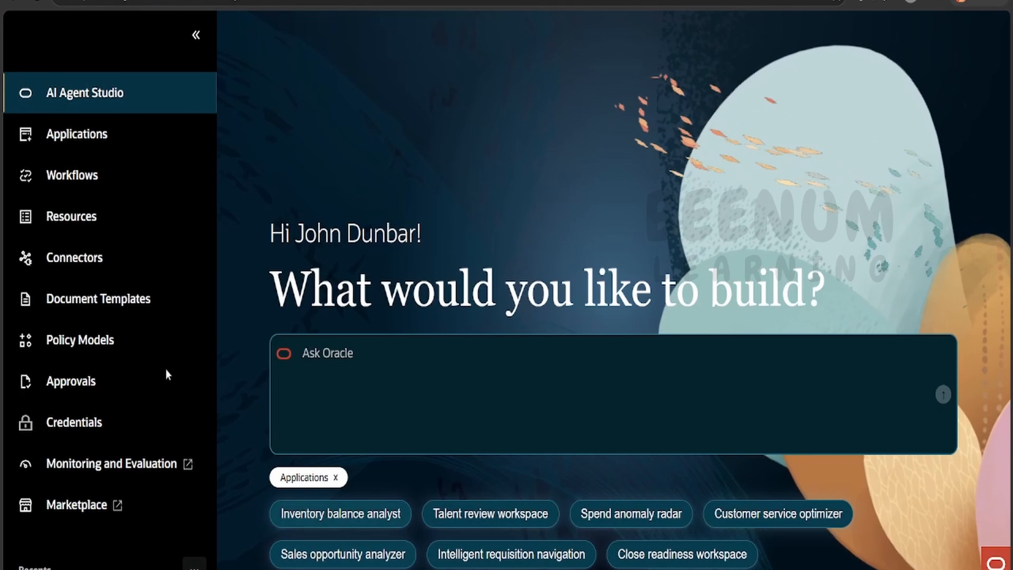
left_click(73, 186)
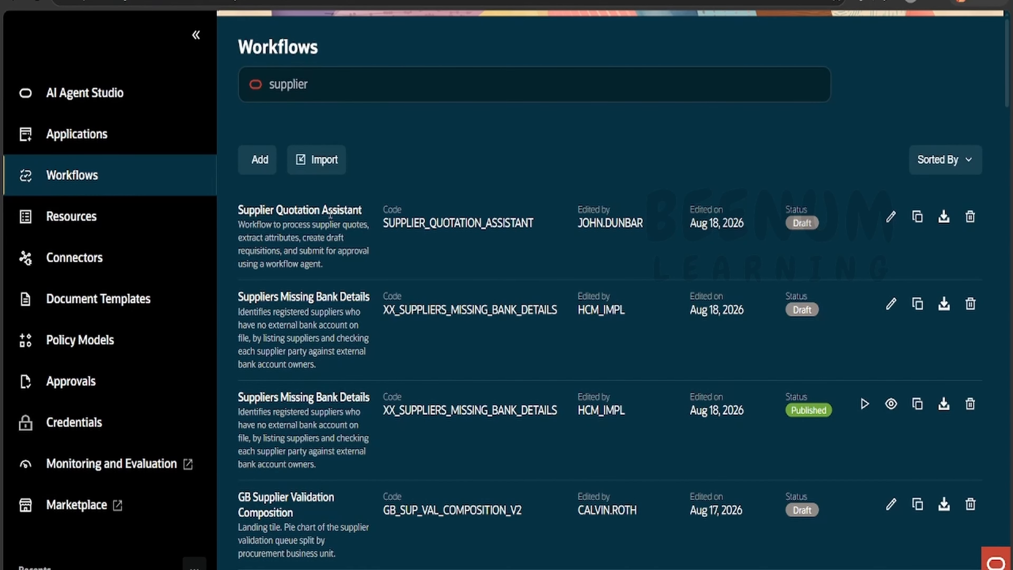
left_click(890, 216)
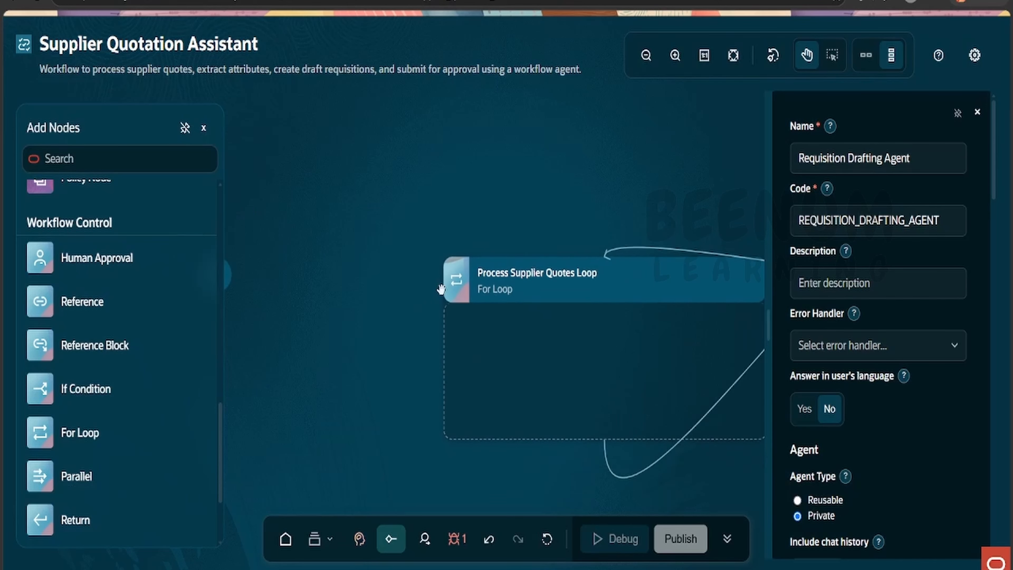
- Rearrange the canvas with the start node above the loop, Extract Quote Attributes below it, and Requisition Drafting Agent at the lower right
scroll(449, 294, "down", 3)
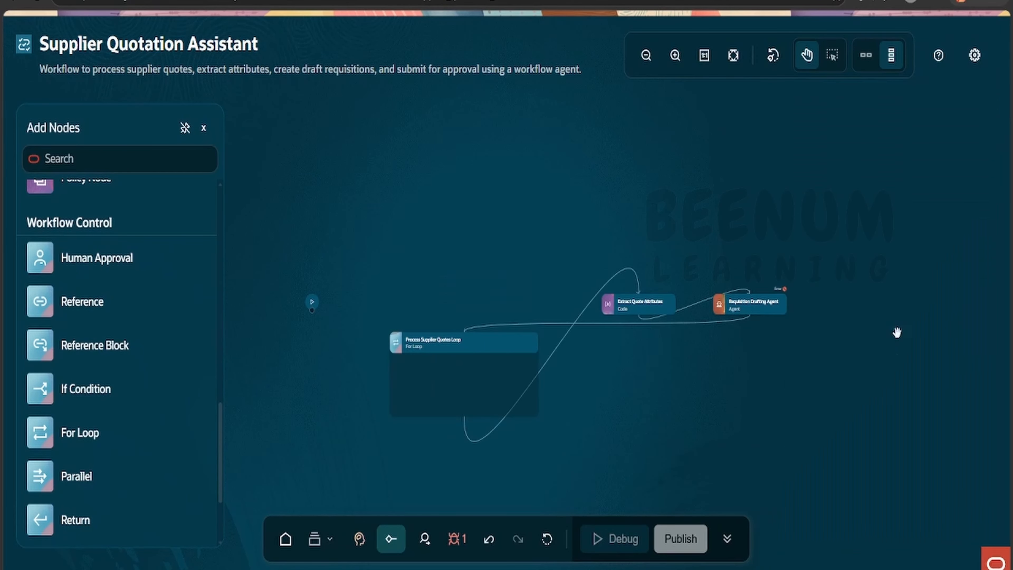
left_click_drag(764, 304, 780, 430)
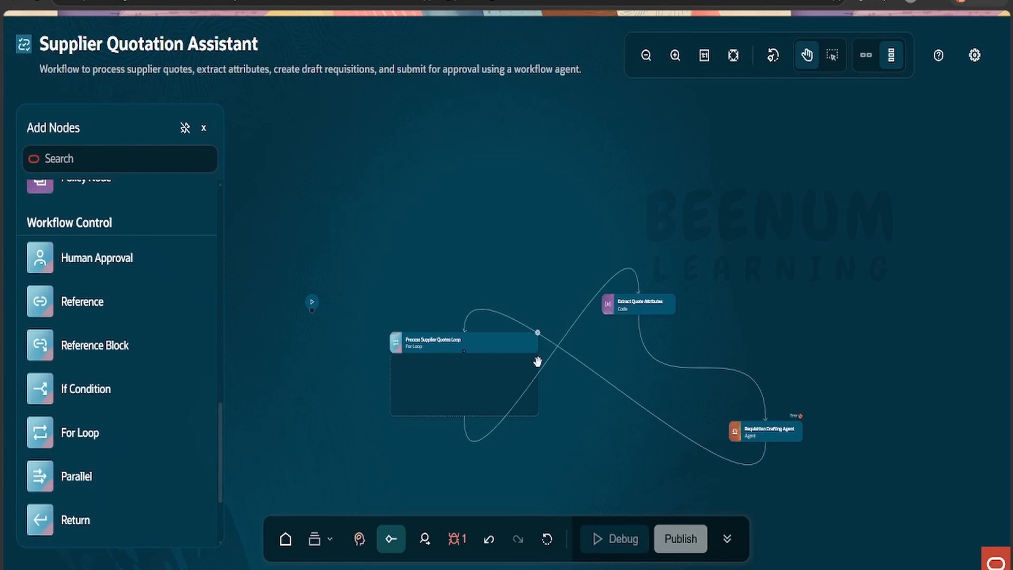
left_click_drag(638, 303, 530, 465)
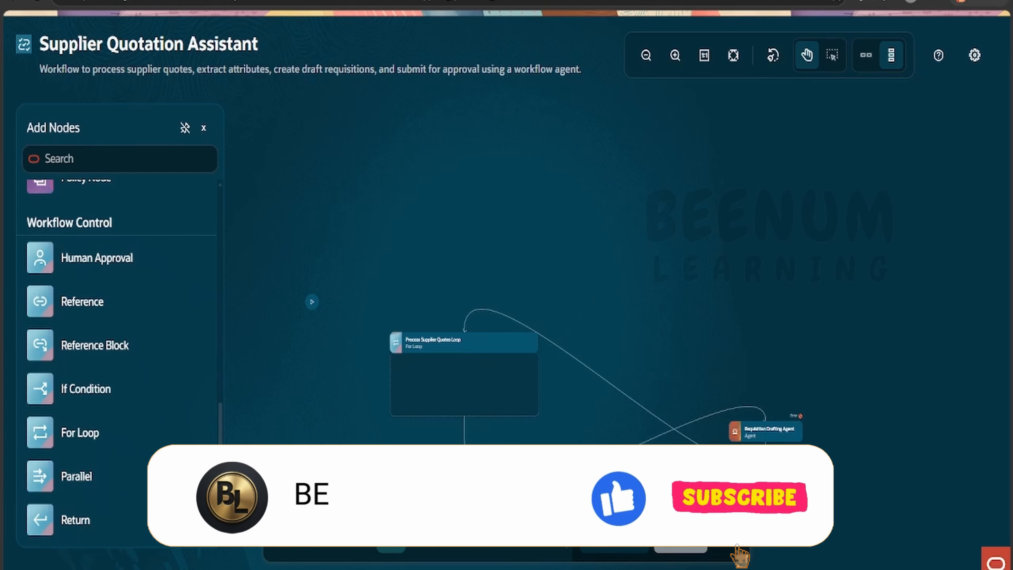
left_click_drag(643, 283, 676, 192)
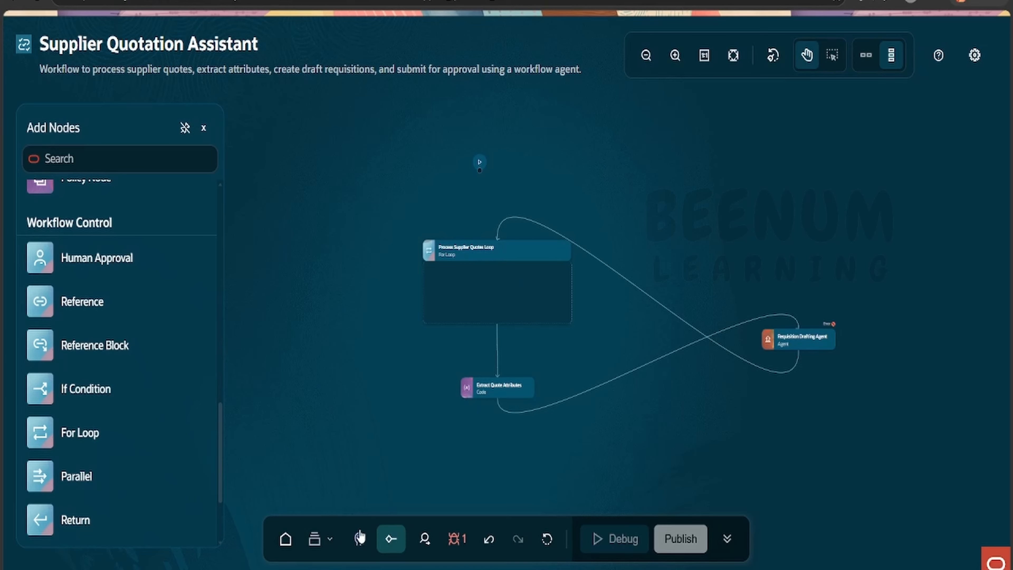
- Send the workflow assistant the request "i see that the connector from start to for loop is missing , please add"
left_click(359, 539)
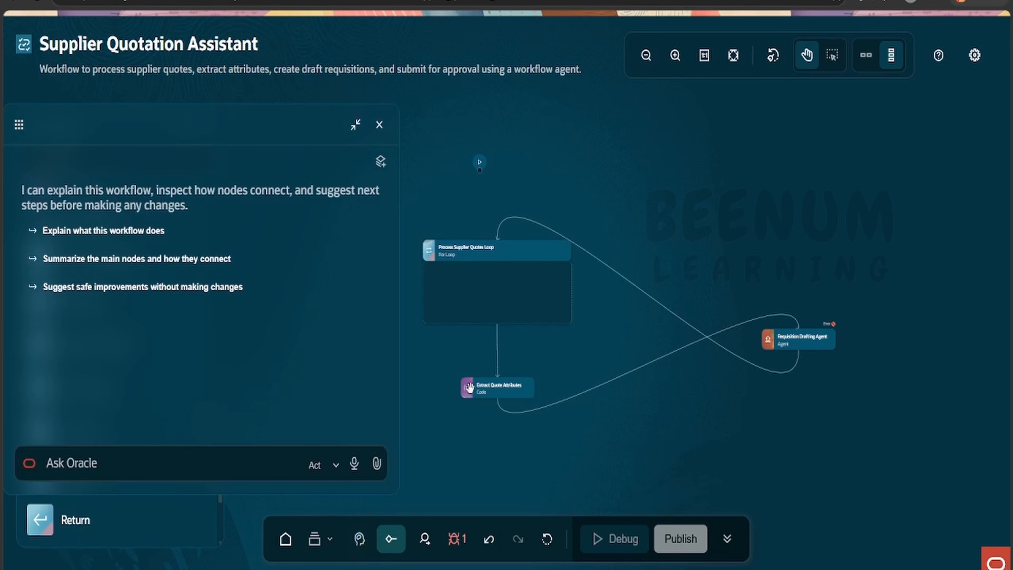
left_click(159, 459)
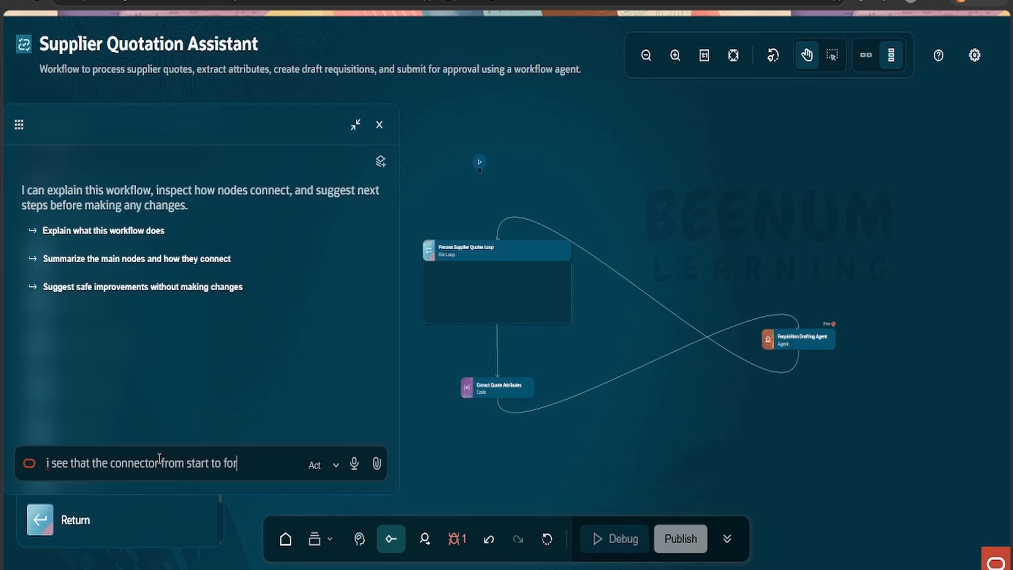
type("i see that the connector from start to for loop is missing")
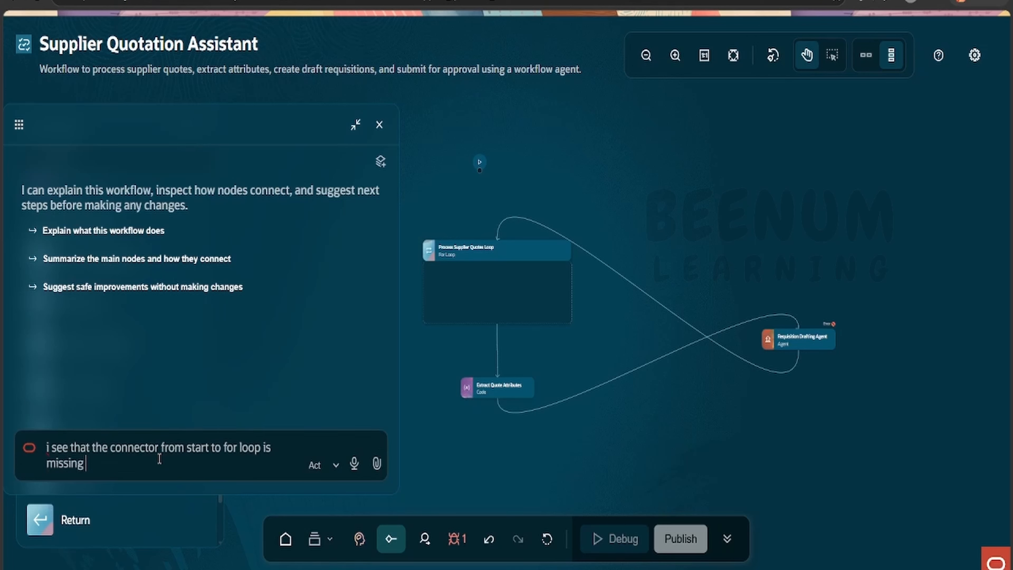
type(" , please add")
key("Return")
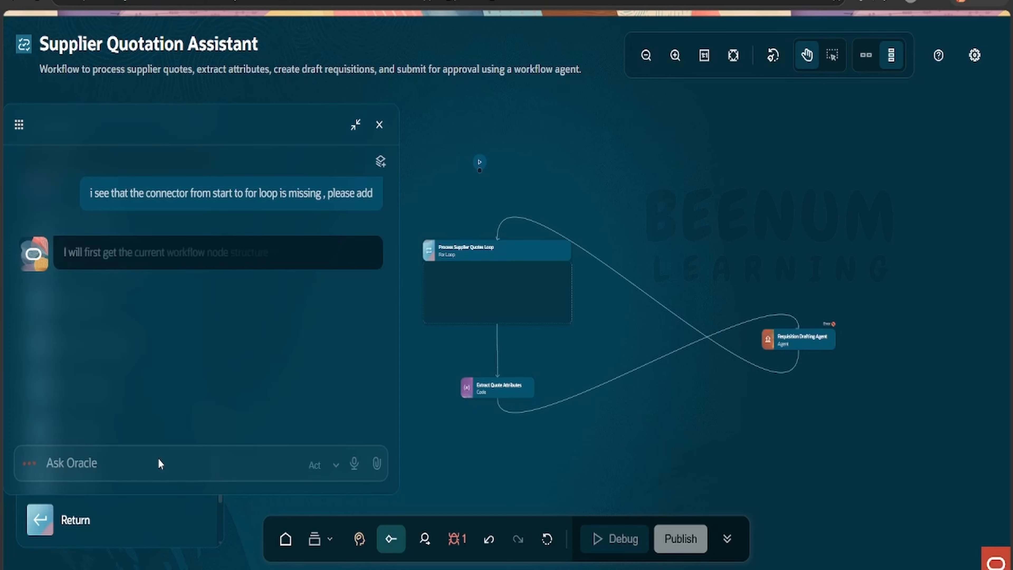
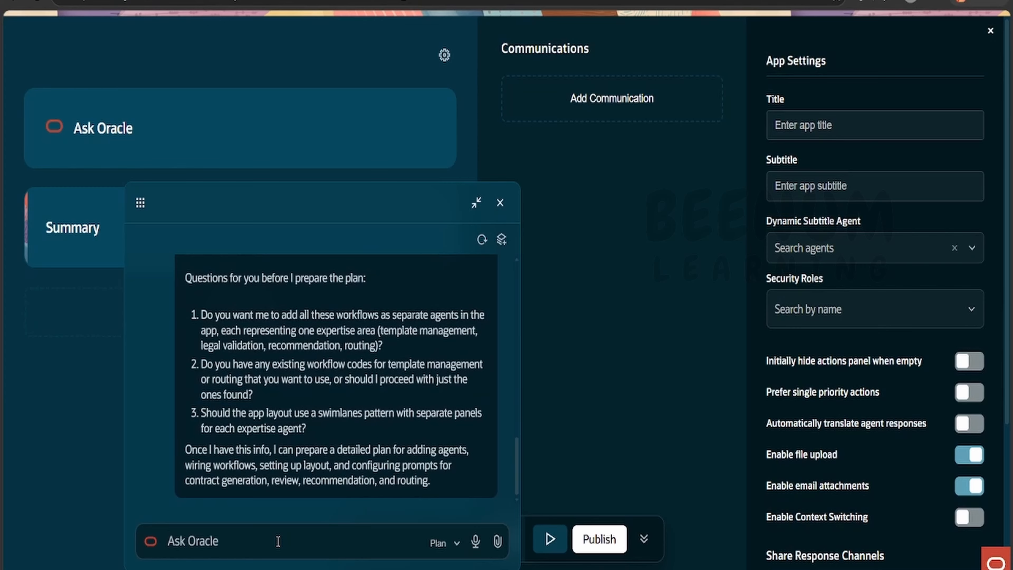
- Answer the app assistant's questions by sending "proceed and create me the application" after rereading its message
type("proceed and crea")
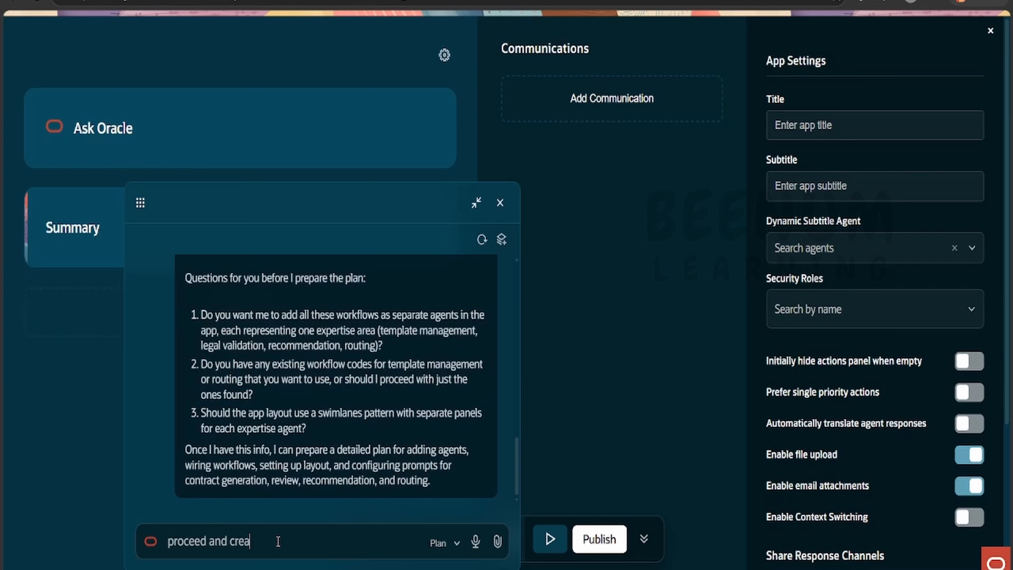
type("te me the applicati")
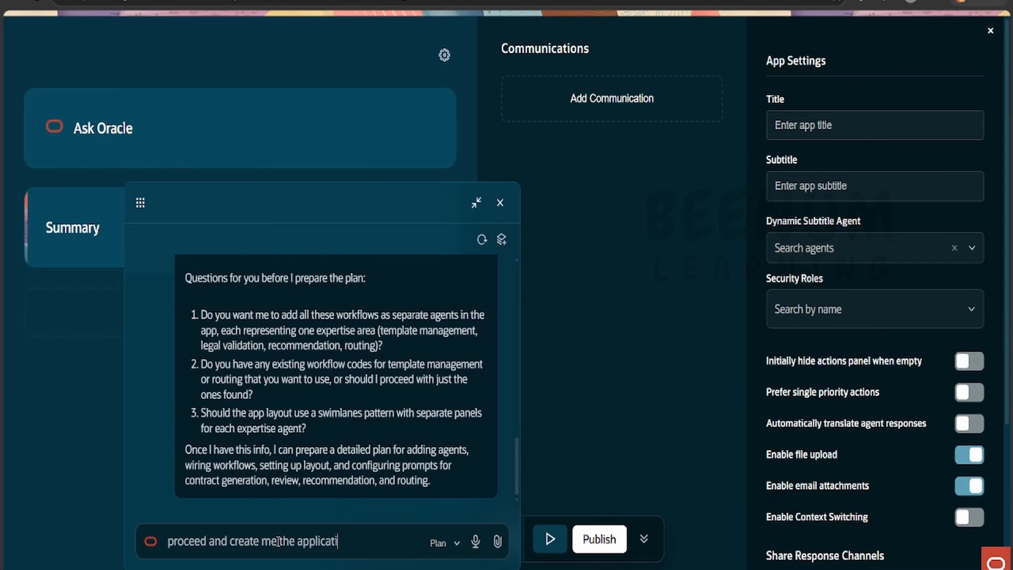
type("on")
scroll(347, 451, "up", 5)
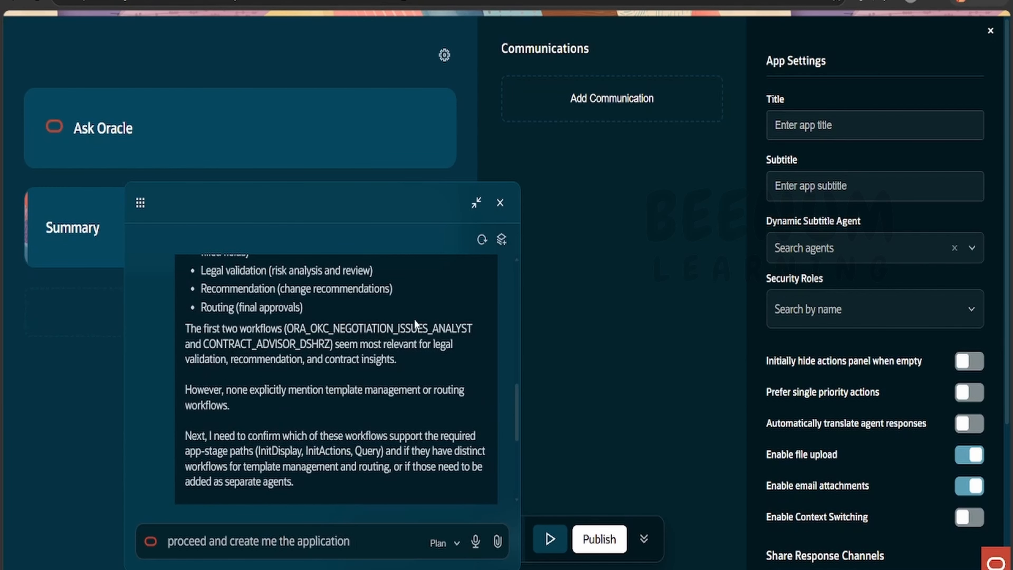
scroll(414, 319, "up", 5)
scroll(325, 338, "down", 10)
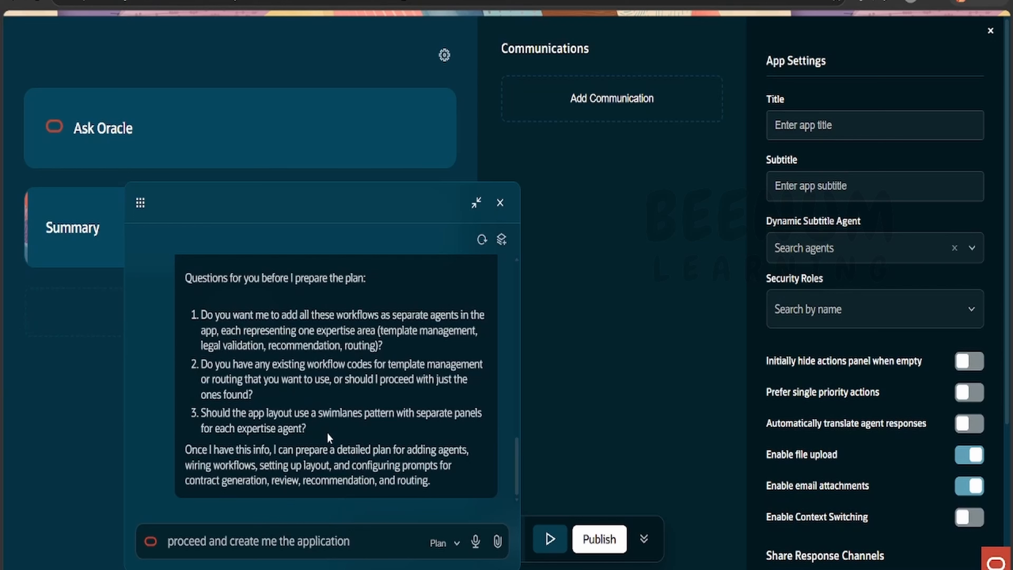
key("Return")
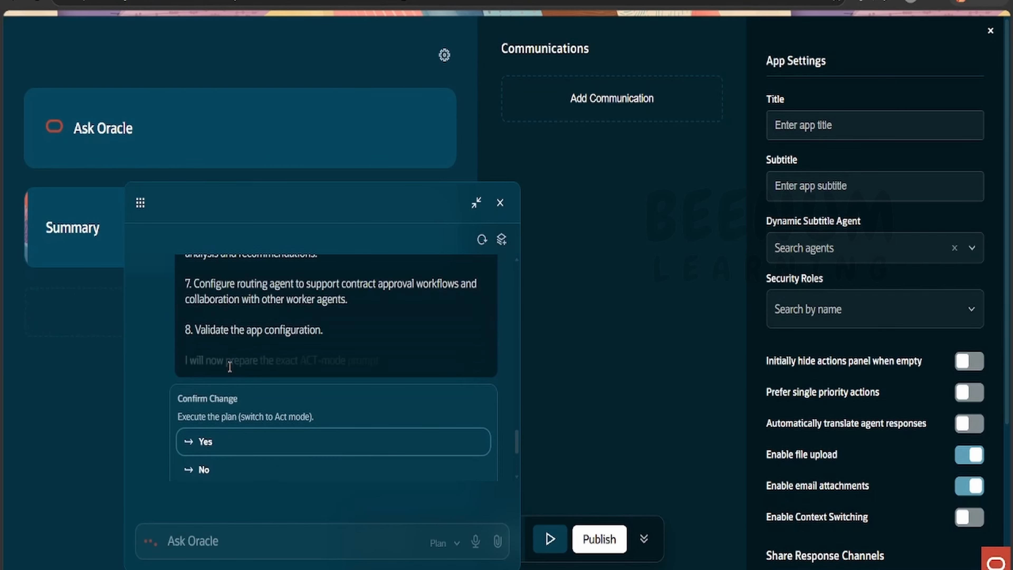
- Review the assistant's plan for building the requested app and confirm executing it in Act mode
scroll(229, 393, "up", 5)
scroll(228, 393, "up", 6)
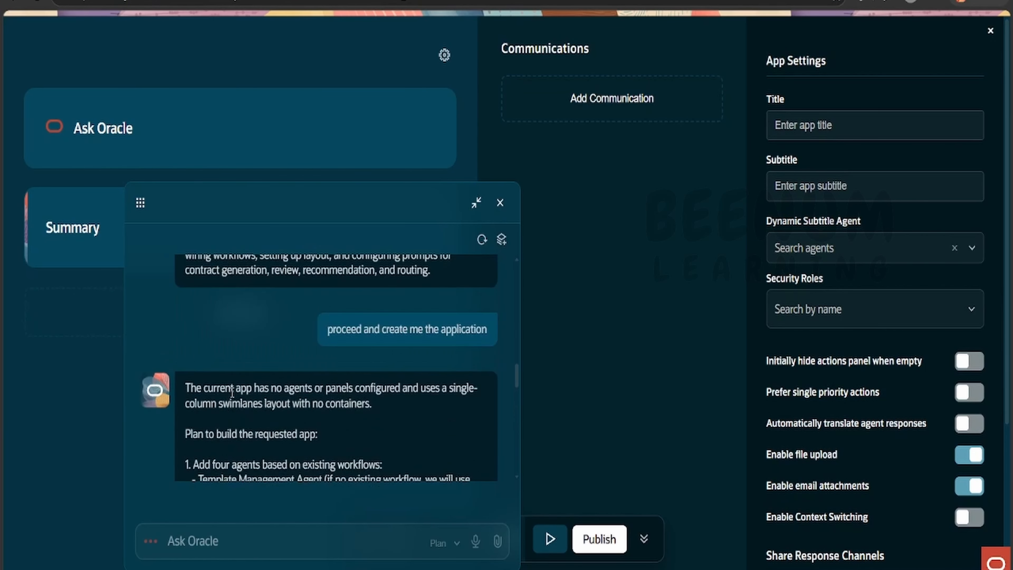
scroll(235, 389, "down", 5)
scroll(253, 382, "up", 3)
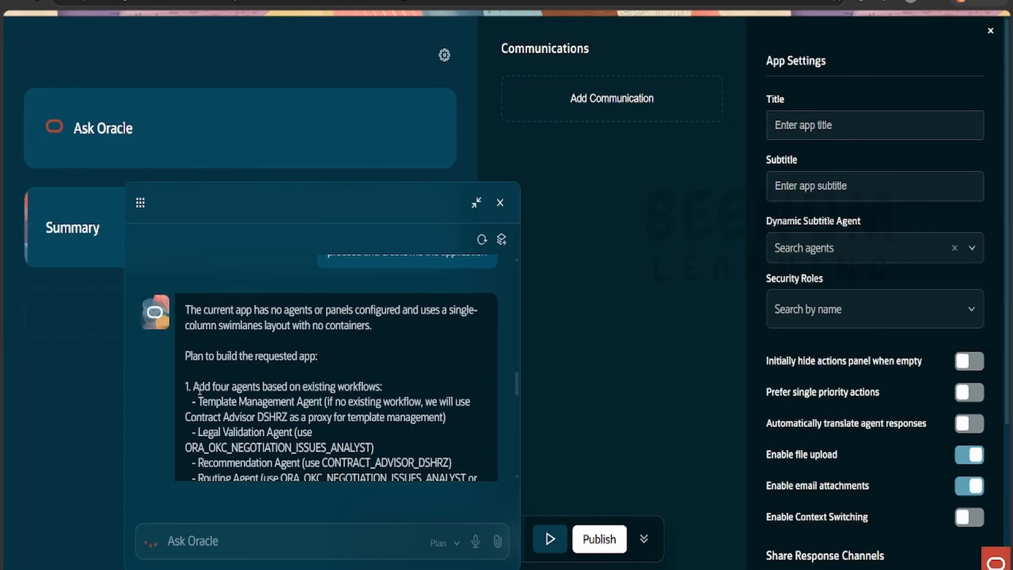
scroll(278, 399, "down", 10)
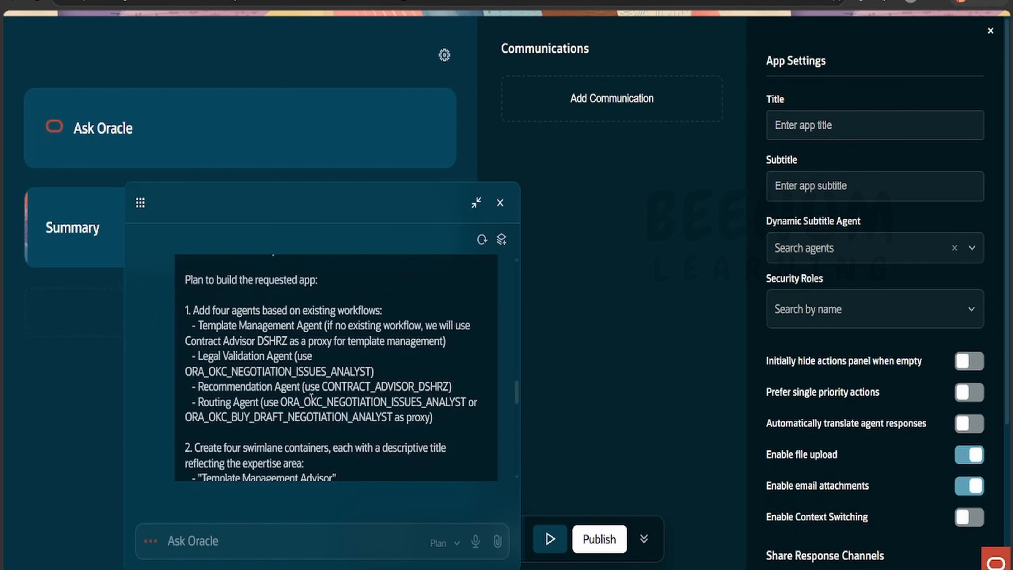
scroll(267, 427, "down", 2)
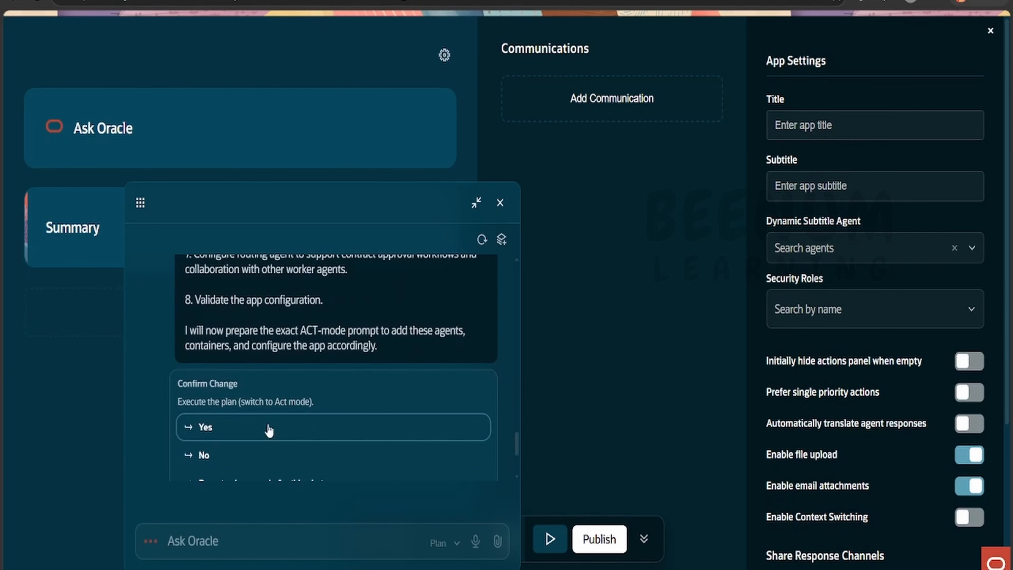
scroll(274, 336, "up", 1)
left_click(261, 386)
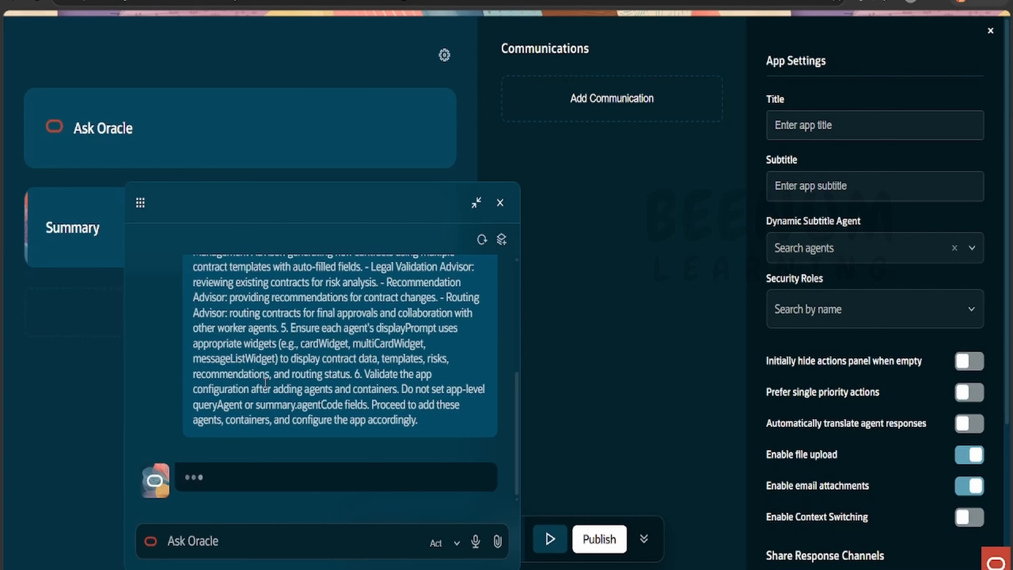
- Move the assistant chat off the app sections and examine the advisor sections it adds
left_click_drag(246, 207, 410, 163)
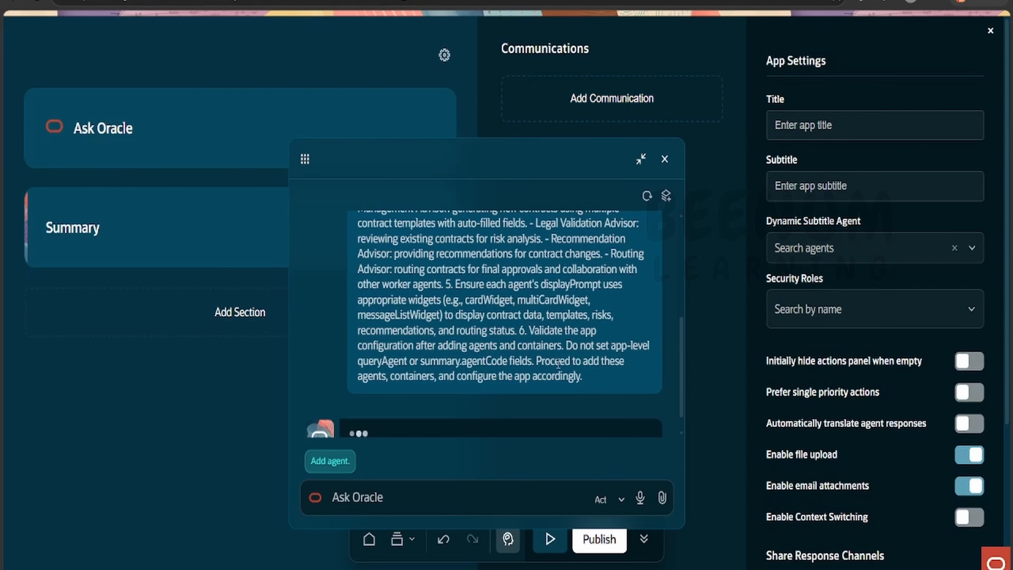
scroll(545, 355, "down", 1)
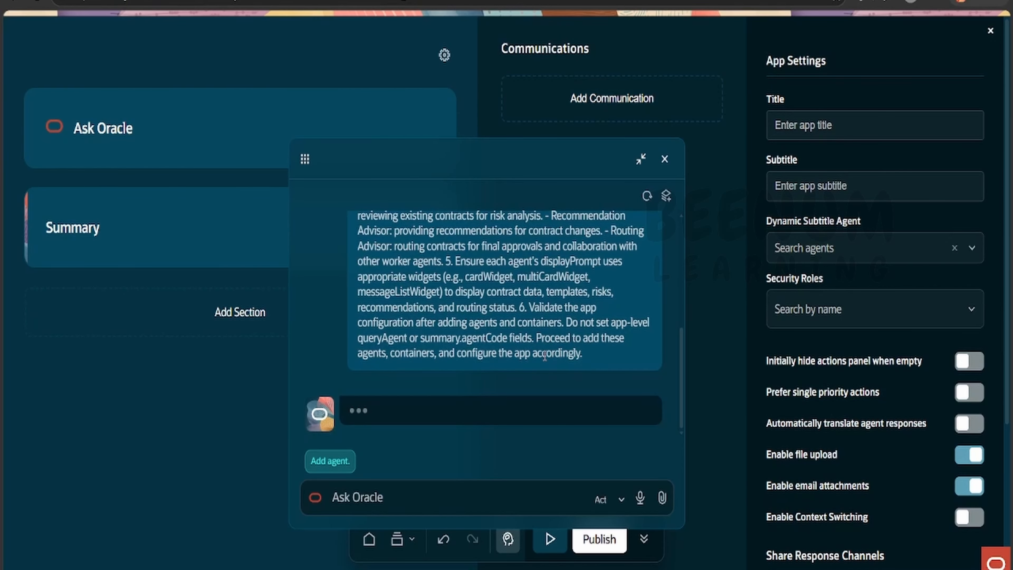
scroll(545, 355, "up", 1)
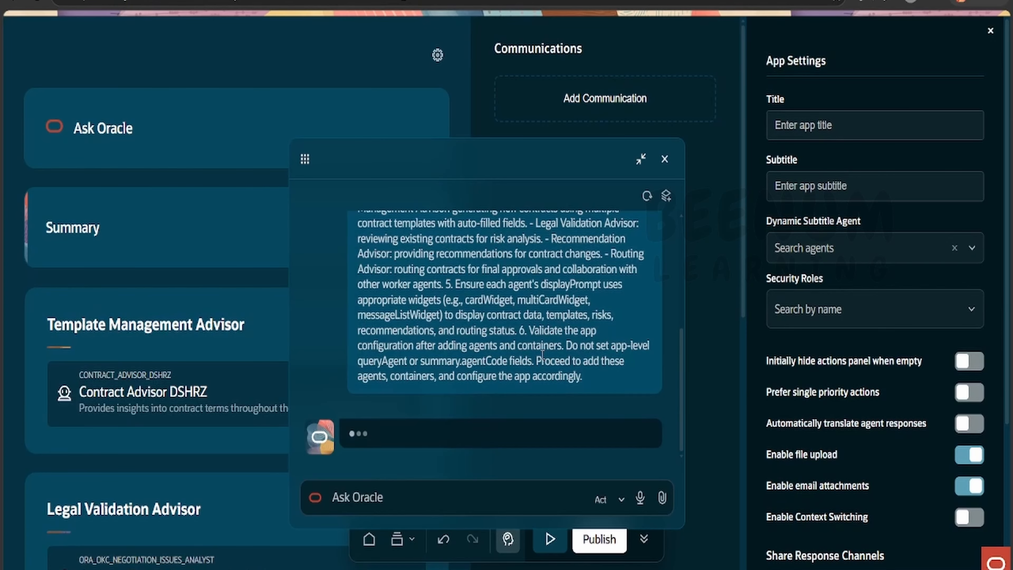
scroll(94, 268, "down", 2)
scroll(137, 190, "down", 2)
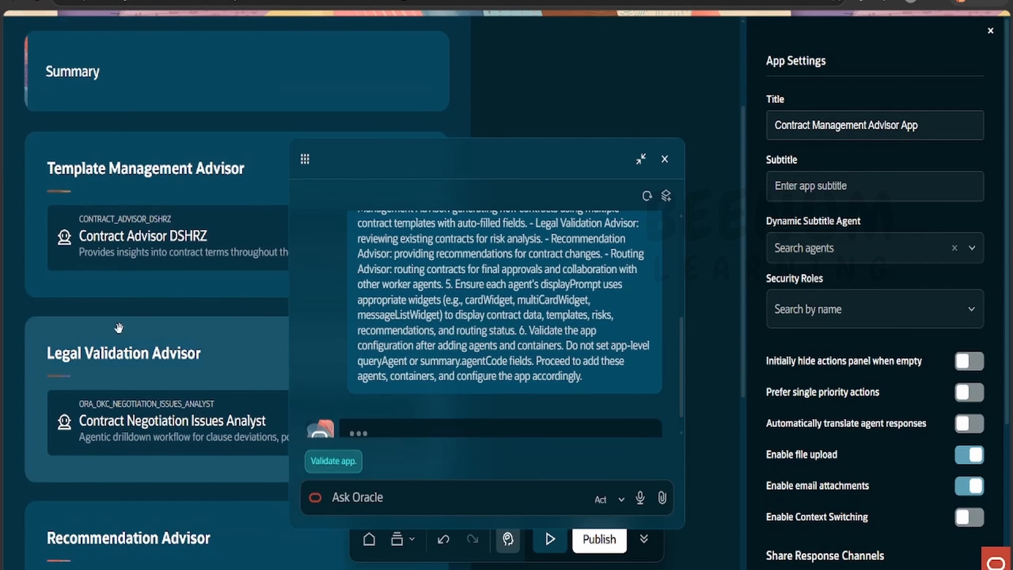
scroll(121, 424, "down", 2)
scroll(121, 423, "down", 4)
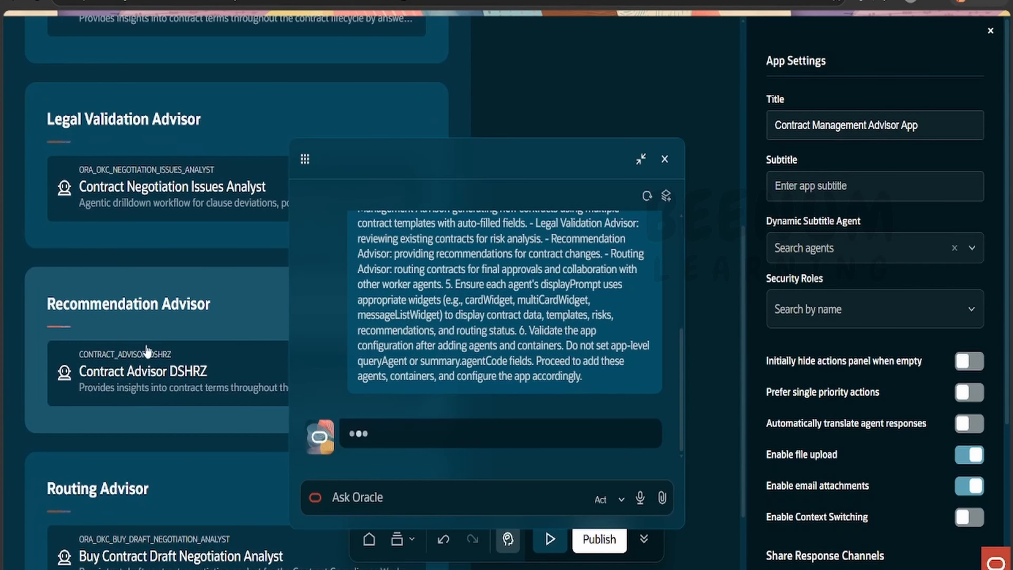
scroll(186, 310, "down", 2)
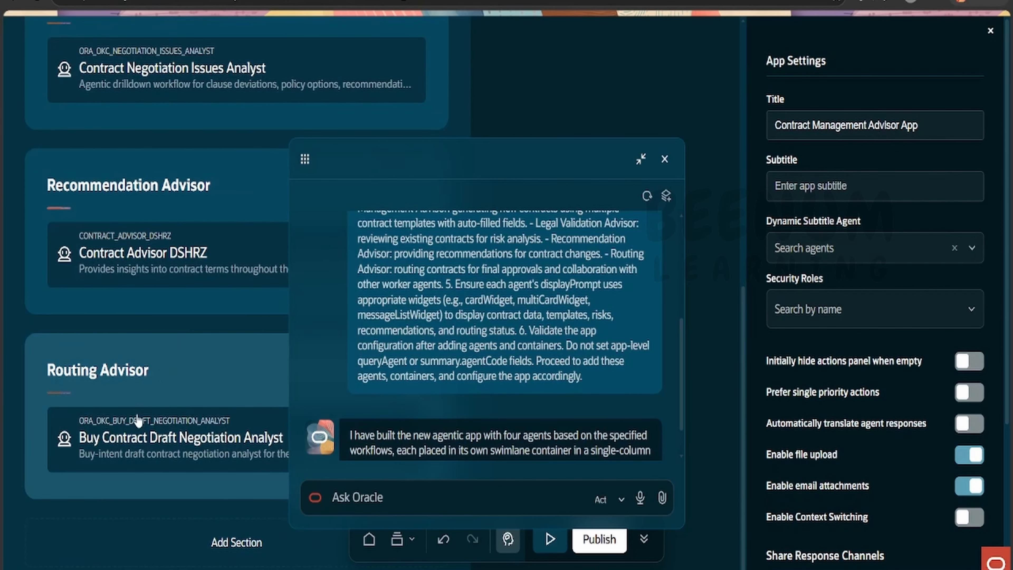
scroll(138, 416, "up", 3)
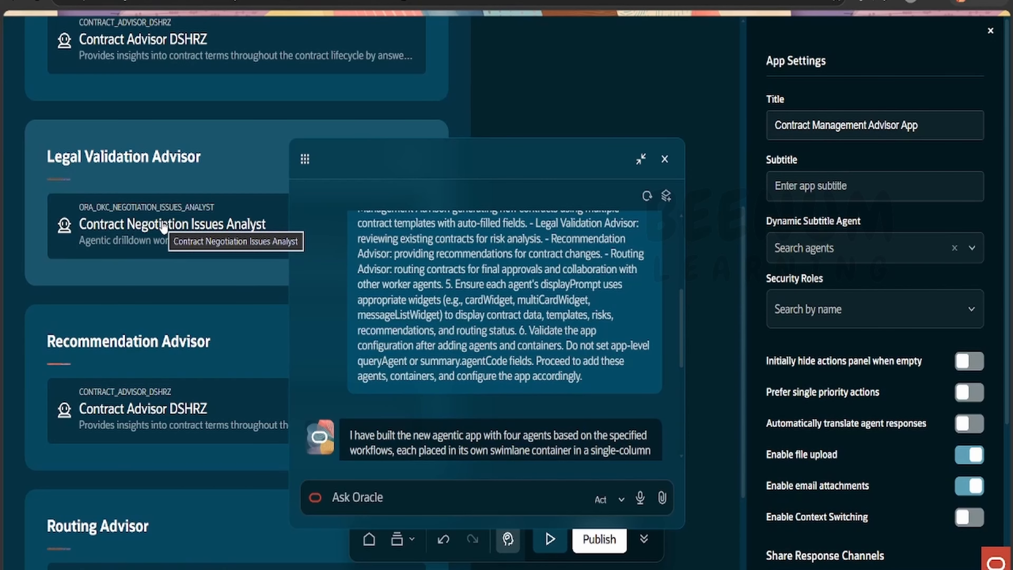
scroll(163, 227, "down", 3)
scroll(451, 337, "down", 5)
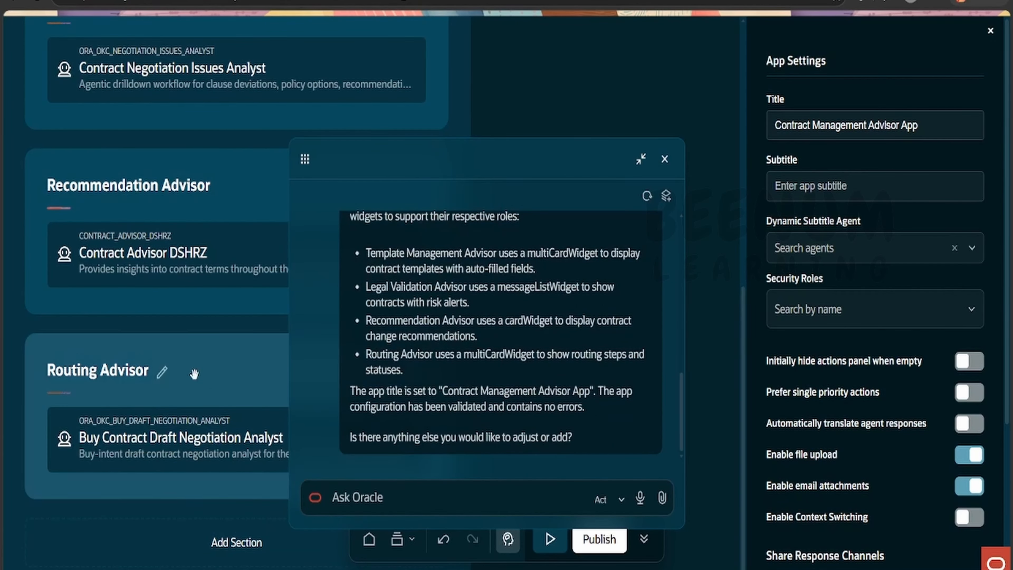
- Look over the advisor sections and app settings the assistant configured, and close the chat
scroll(184, 367, "up", 6)
scroll(875, 389, "down", 5)
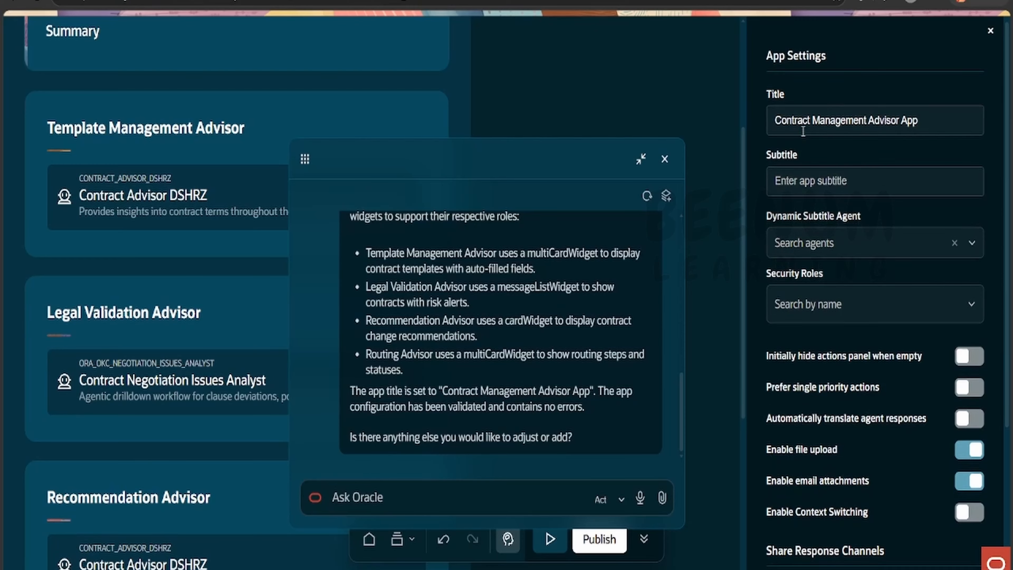
scroll(846, 399, "up", 4)
scroll(835, 375, "up", 1)
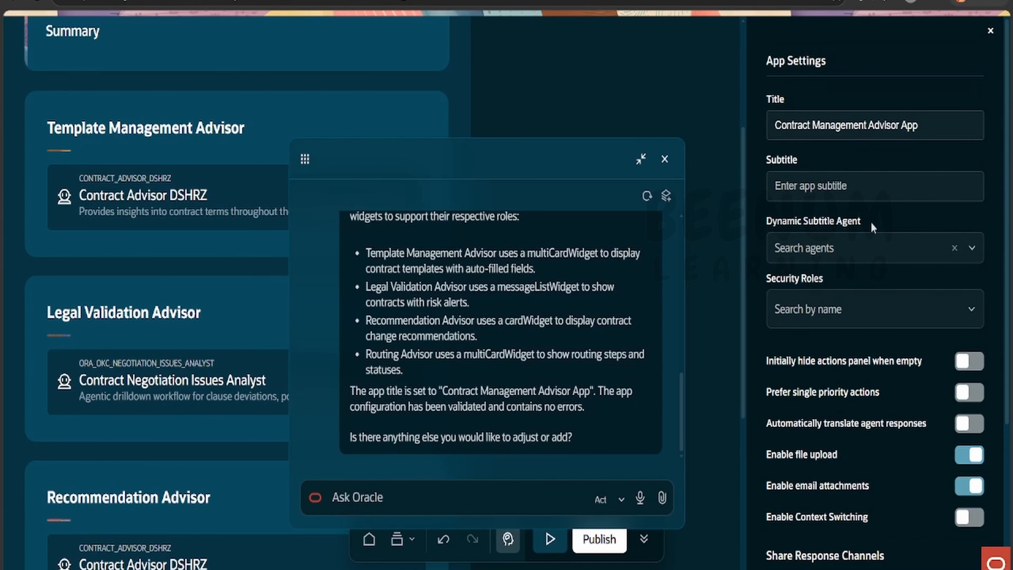
scroll(221, 356, "up", 5)
left_click(665, 160)
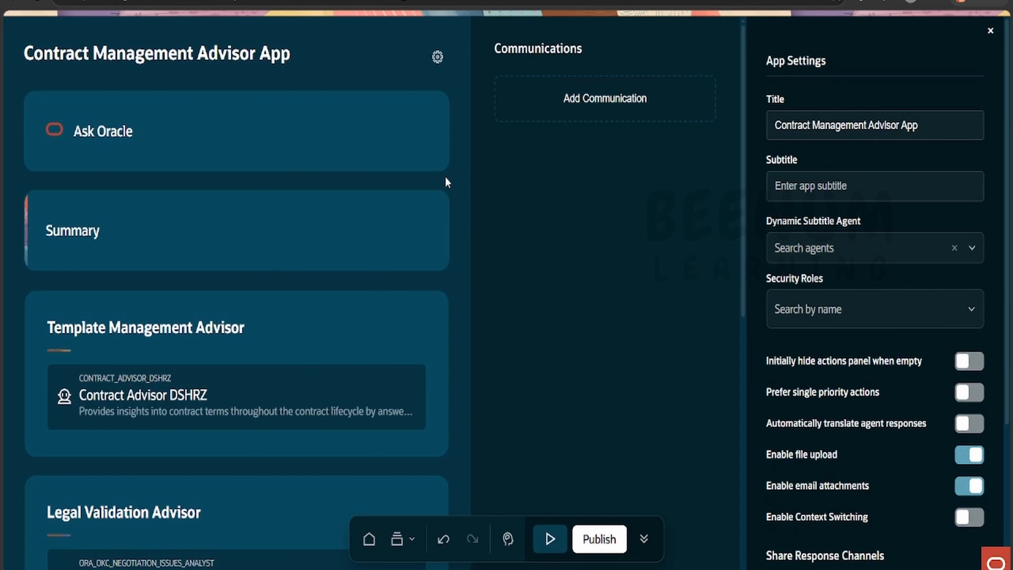
- Look through the app layout and inspect the settings of the Template Management Advisor section
scroll(350, 190, "down", 8)
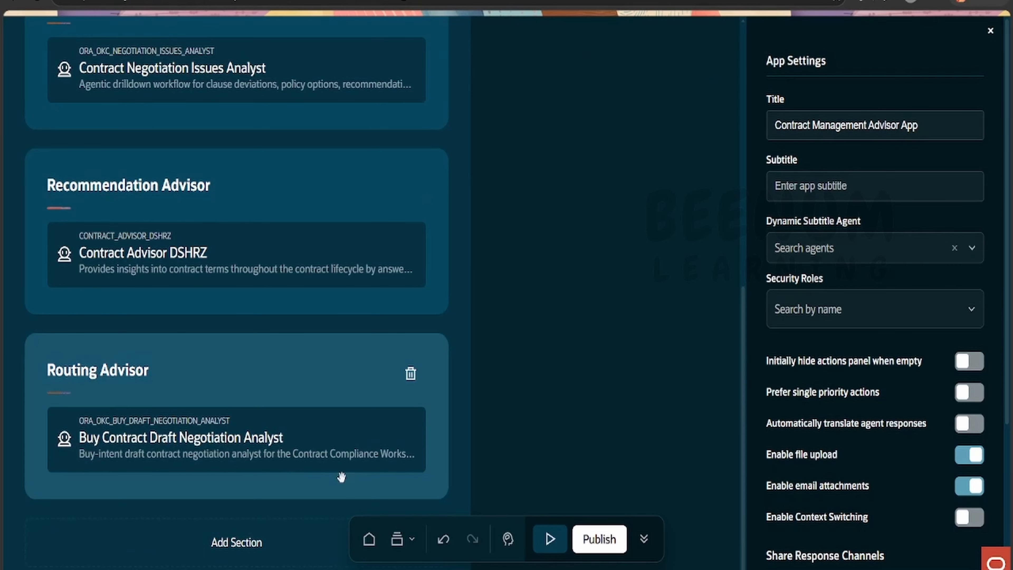
scroll(720, 251, "up", 6)
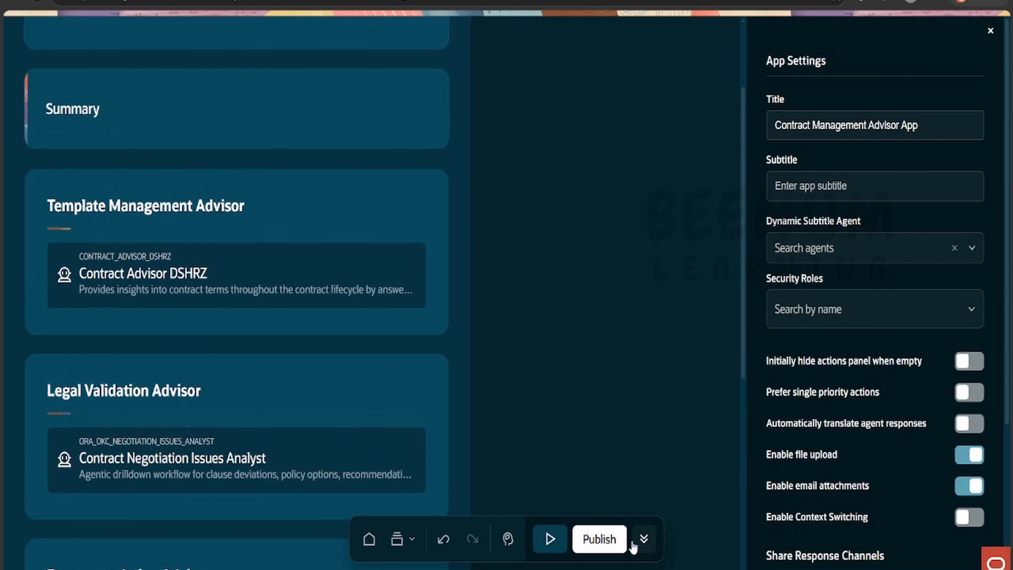
scroll(506, 321, "up", 2)
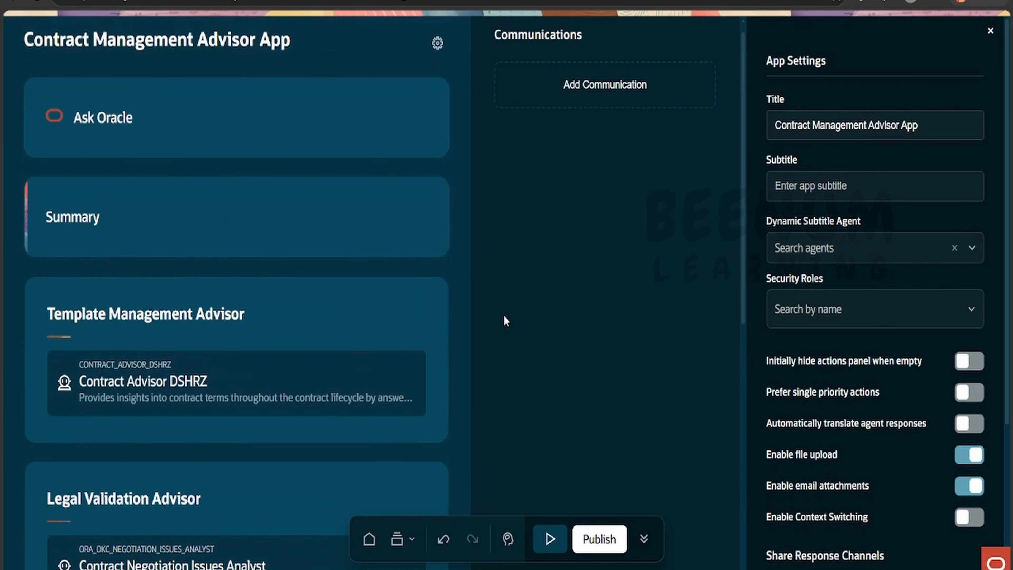
left_click(307, 401)
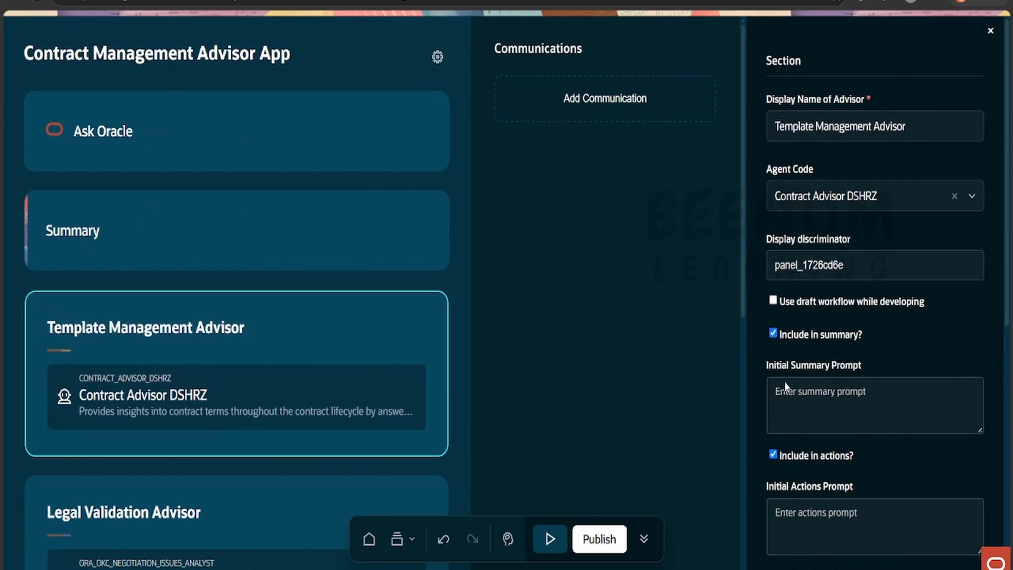
scroll(848, 269, "down", 5)
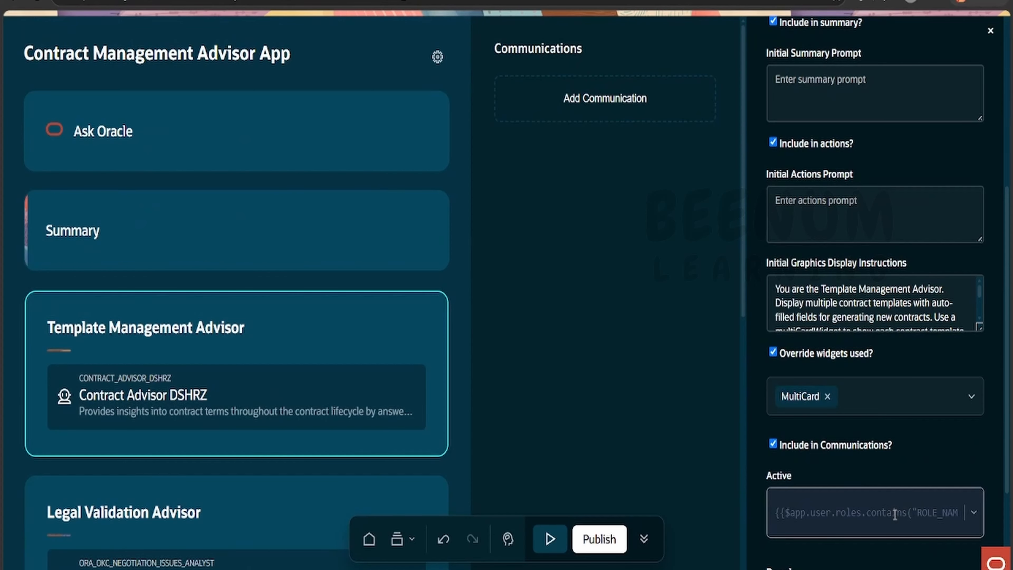
scroll(894, 515, "up", 5)
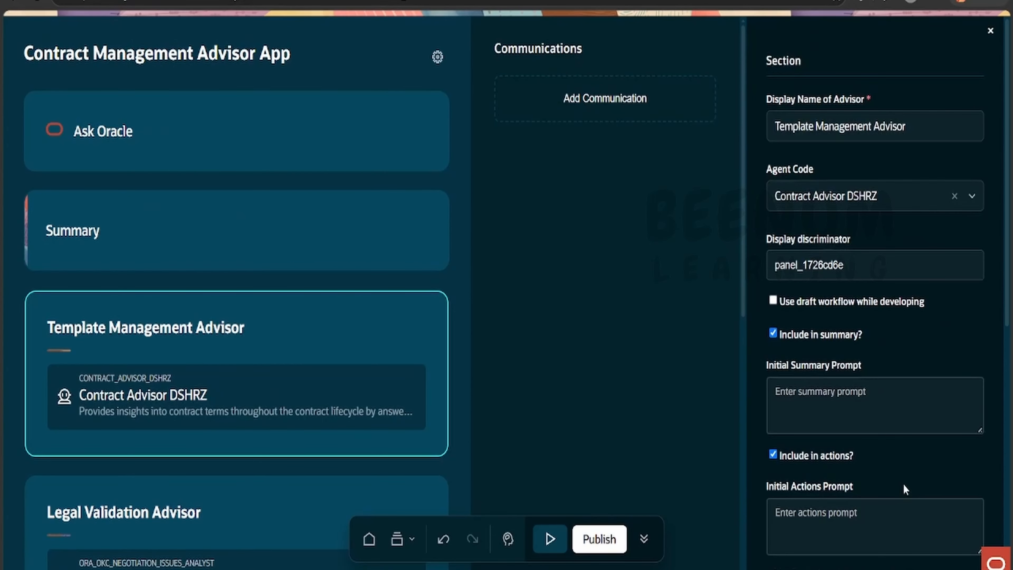
- Open the app's component list and look over its document templates, actions, related apps and workflows
left_click(412, 542)
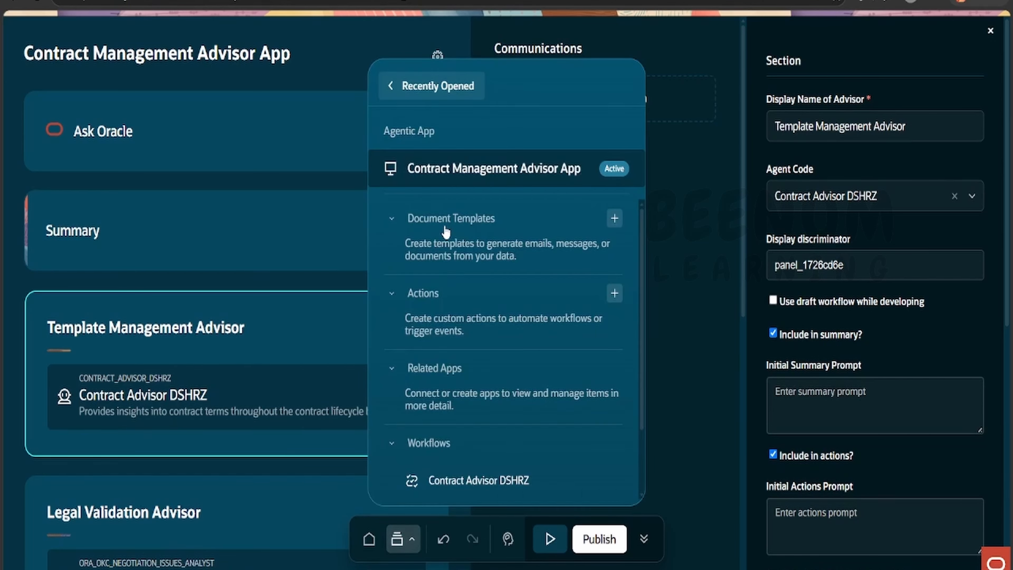
scroll(452, 228, "down", 2)
scroll(453, 230, "up", 2)
scroll(244, 373, "down", 2)
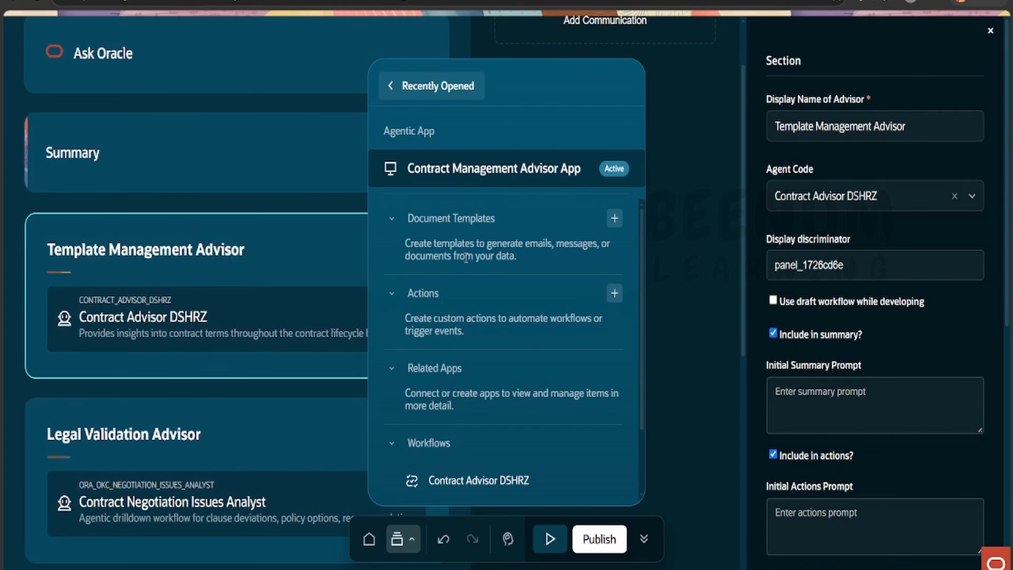
scroll(449, 322, "down", 2)
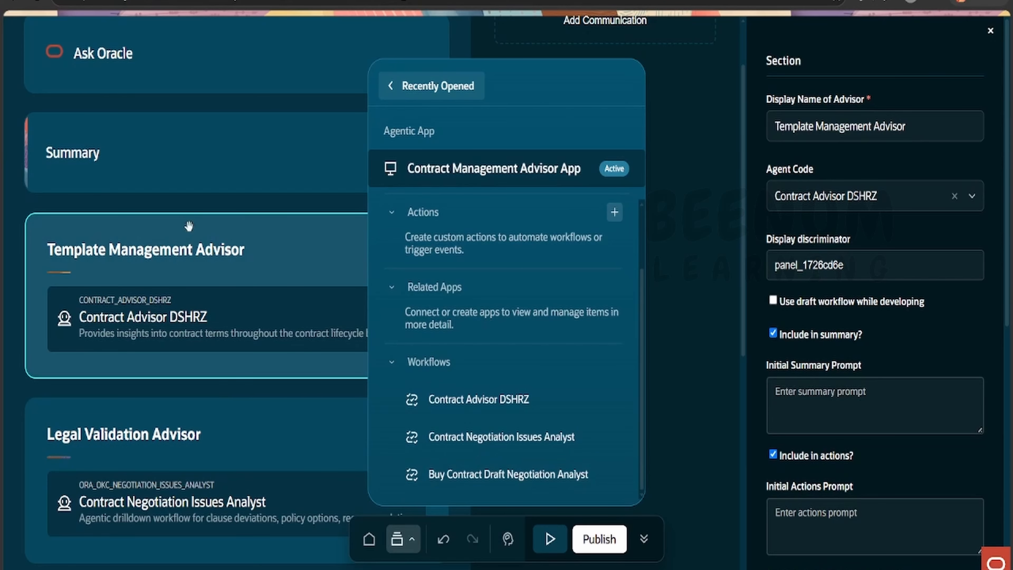
- Compare the advisor sections' agents with the listed workflows and open the Buy Contract Draft Negotiation Analyst workflow
scroll(189, 226, "down", 2)
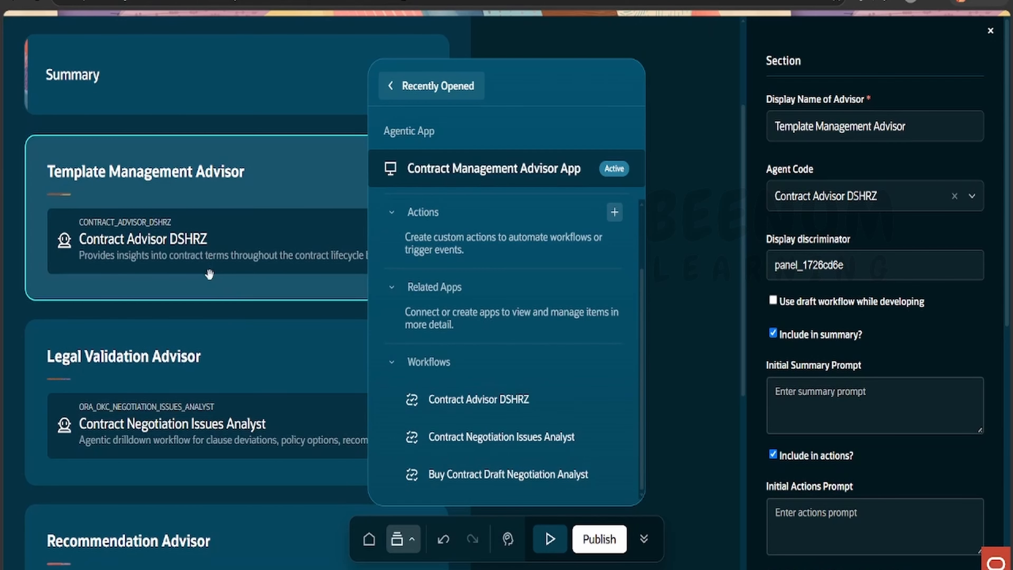
scroll(216, 253, "down", 4)
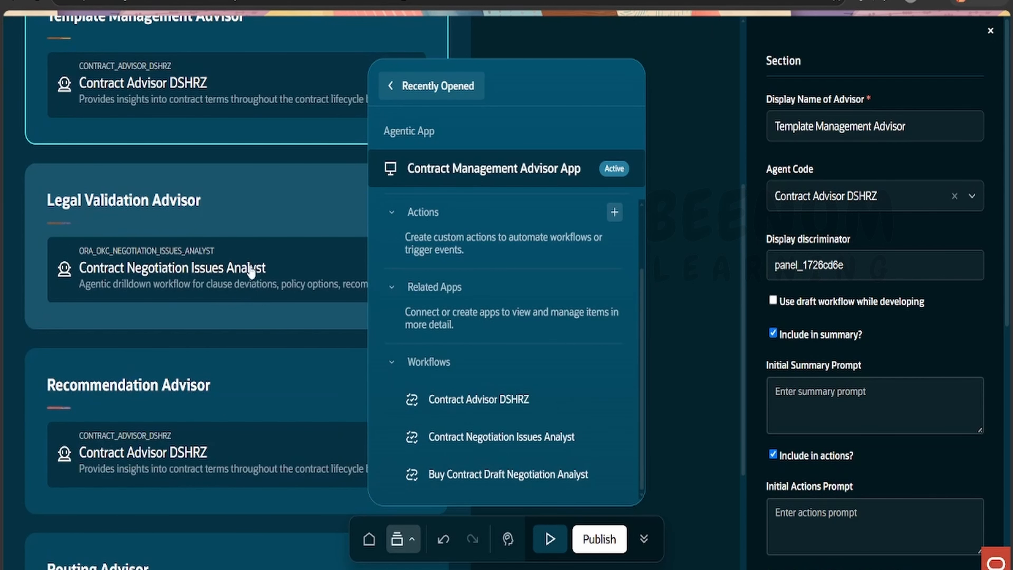
scroll(245, 286, "down", 4)
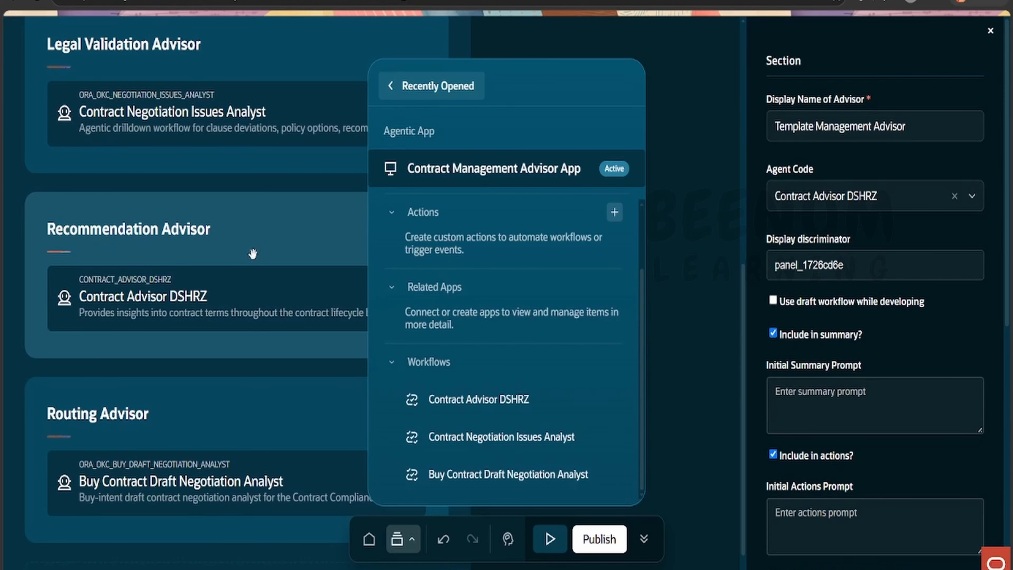
scroll(252, 255, "down", 1)
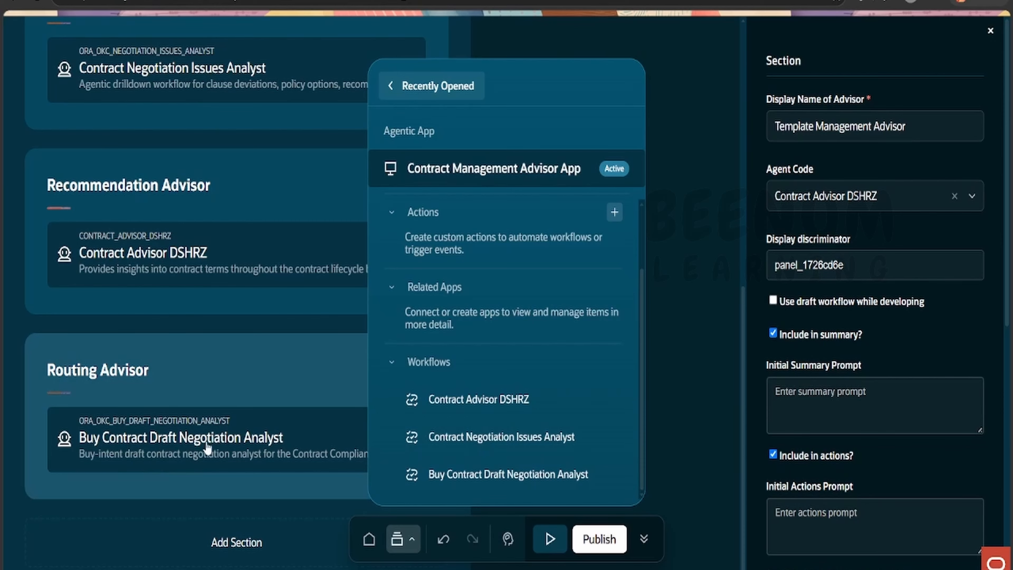
left_click(458, 476)
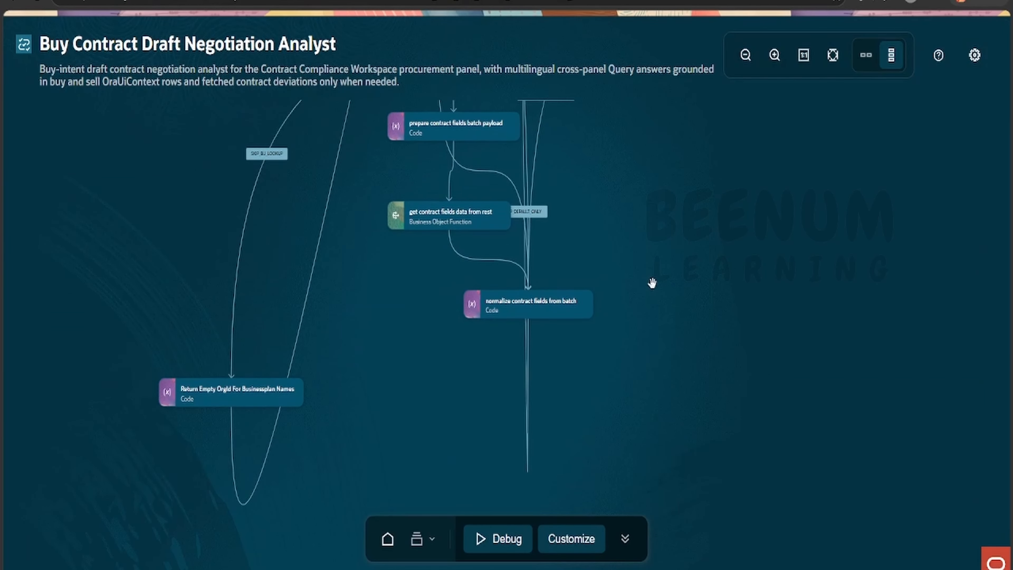
- Examine the Buy Contract Draft Negotiation Analyst workflow from its start node through the message-hint routing branches and query nodes
scroll(652, 284, "up", 15)
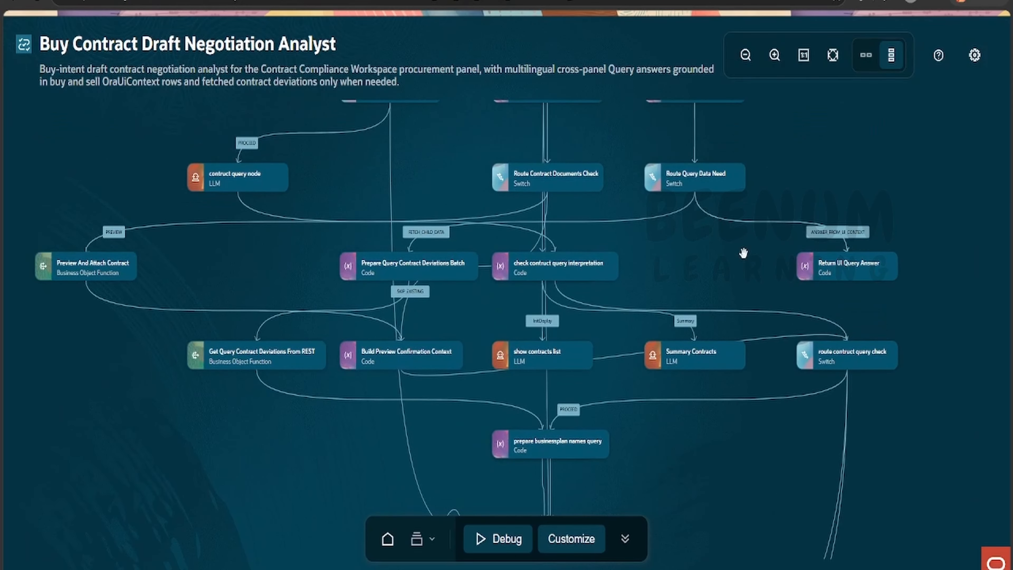
scroll(744, 253, "up", 15)
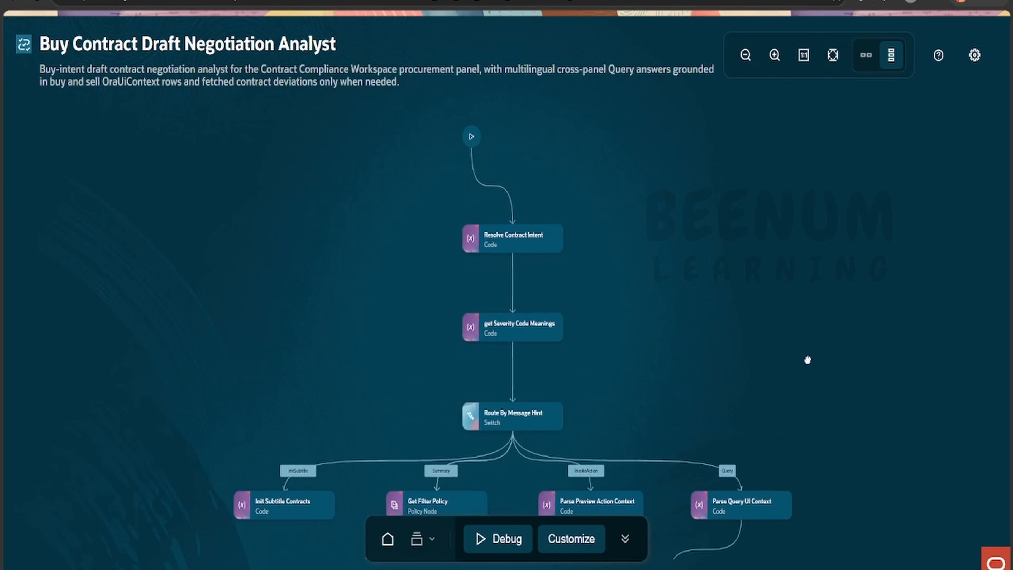
scroll(808, 359, "up", 5)
scroll(735, 368, "down", 10)
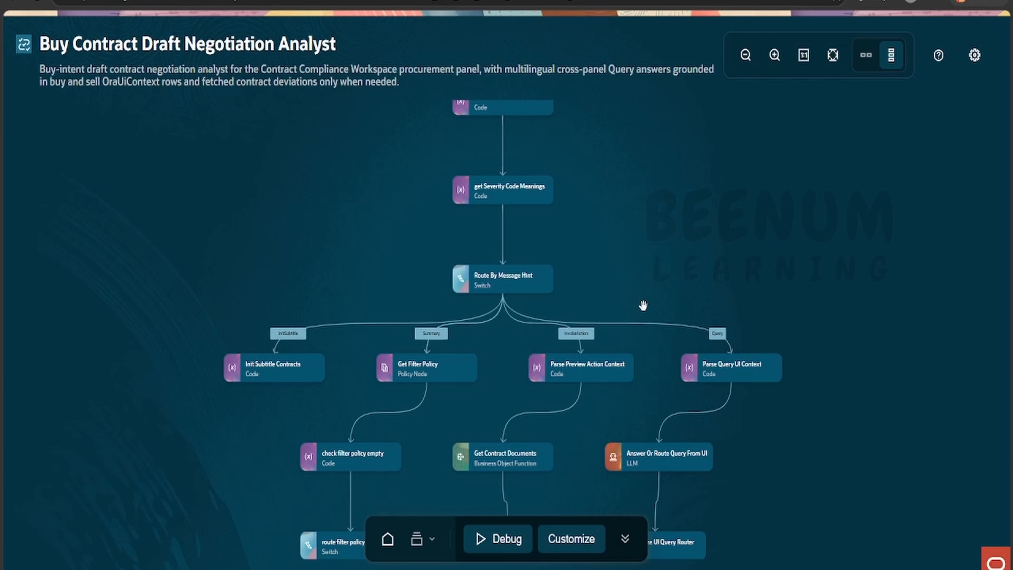
scroll(771, 346, "down", 5)
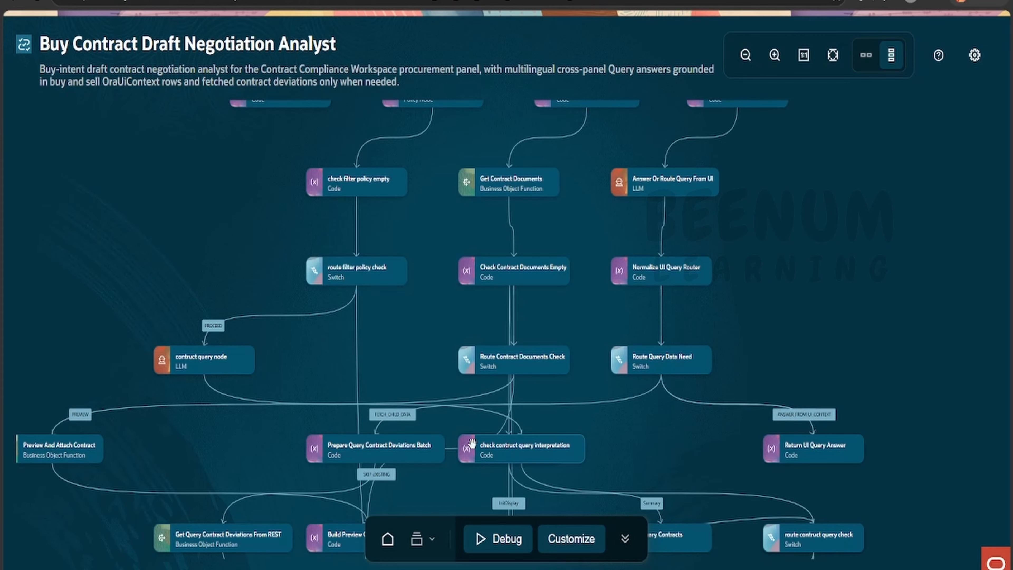
- Return to the recently opened Contract Management Advisor App and review its advisor sections and their assigned agents
left_click(428, 541)
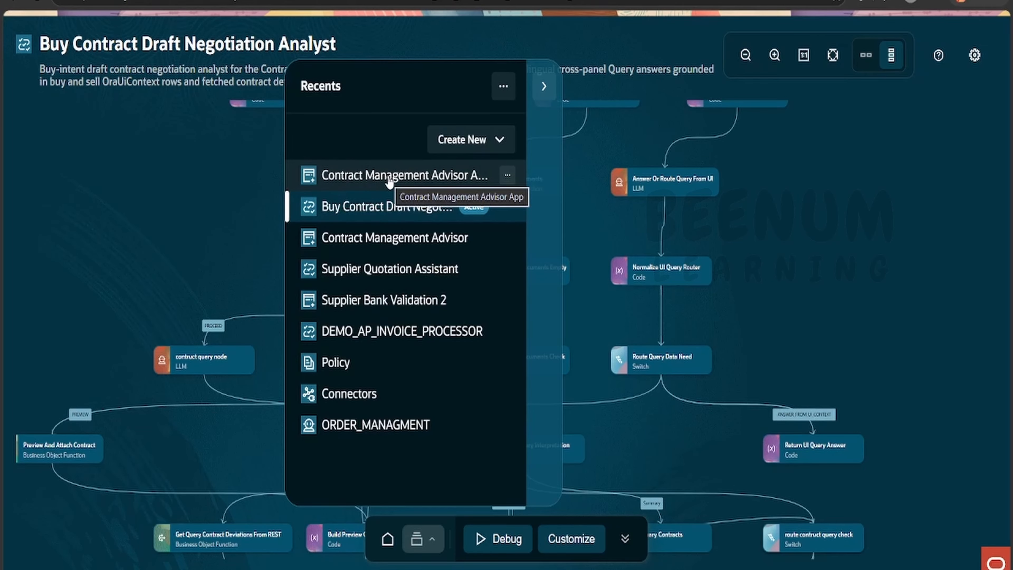
left_click(415, 176)
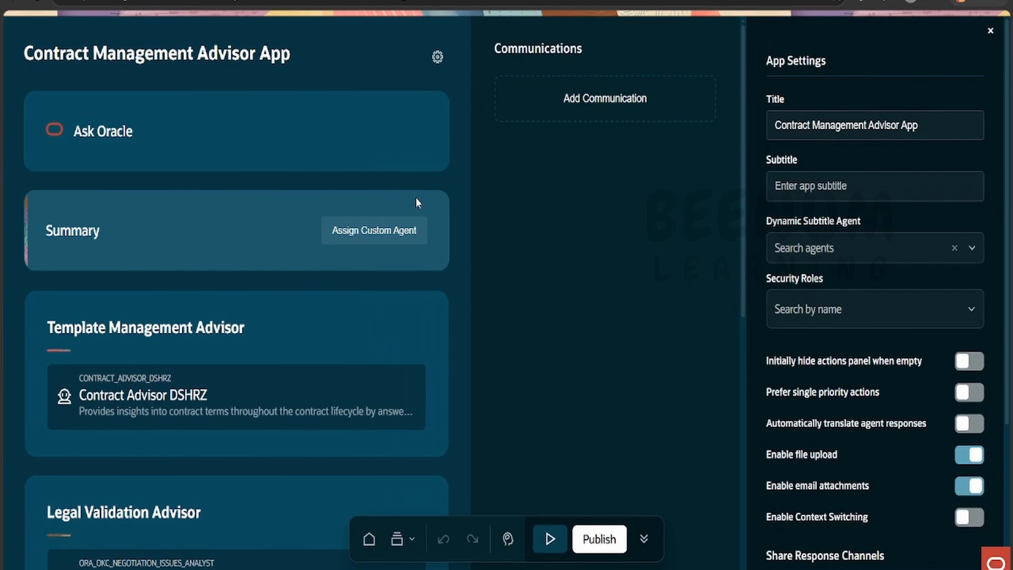
scroll(421, 282, "down", 10)
scroll(421, 284, "up", 10)
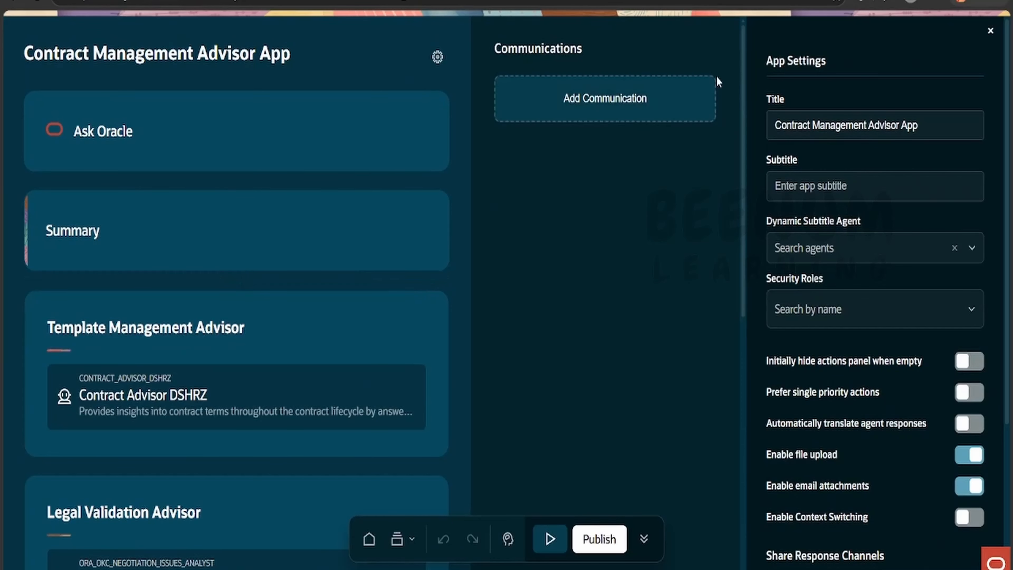
scroll(725, 255, "down", 6)
scroll(658, 401, "down", 2)
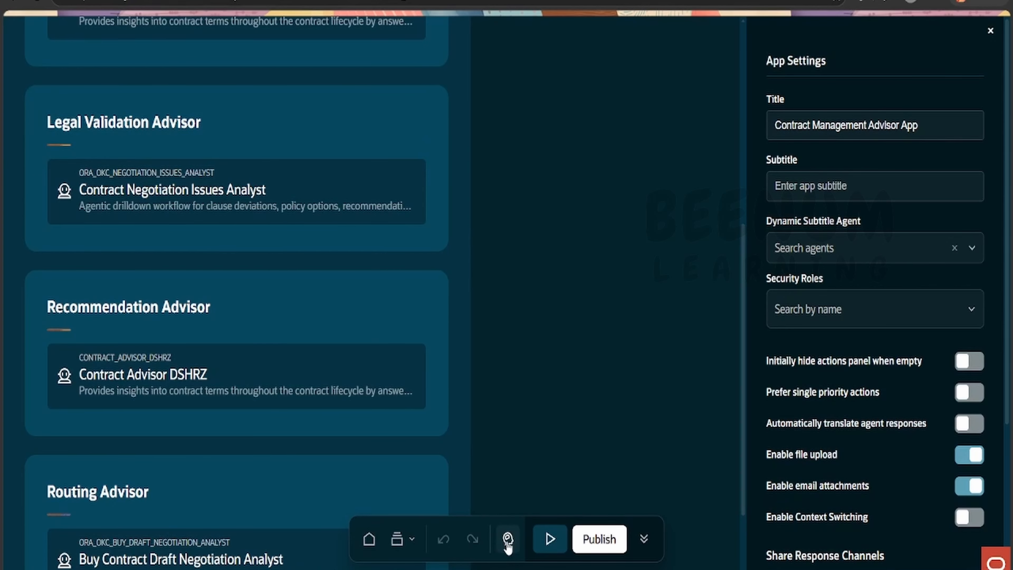
- Open the app's assistant chat to view its suggested prompts, minimize it, and open it again before closing it
left_click(508, 540)
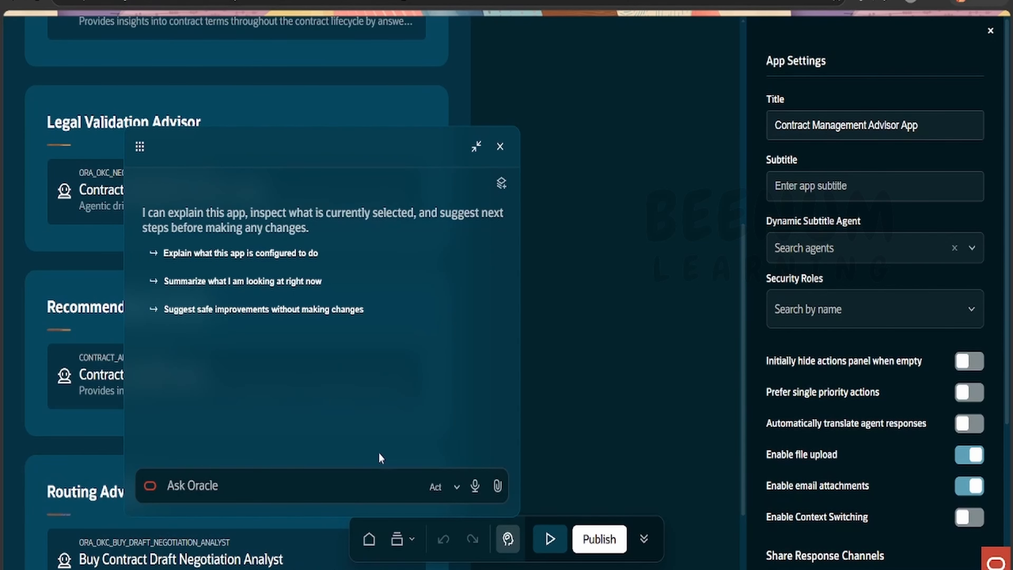
left_click(478, 148)
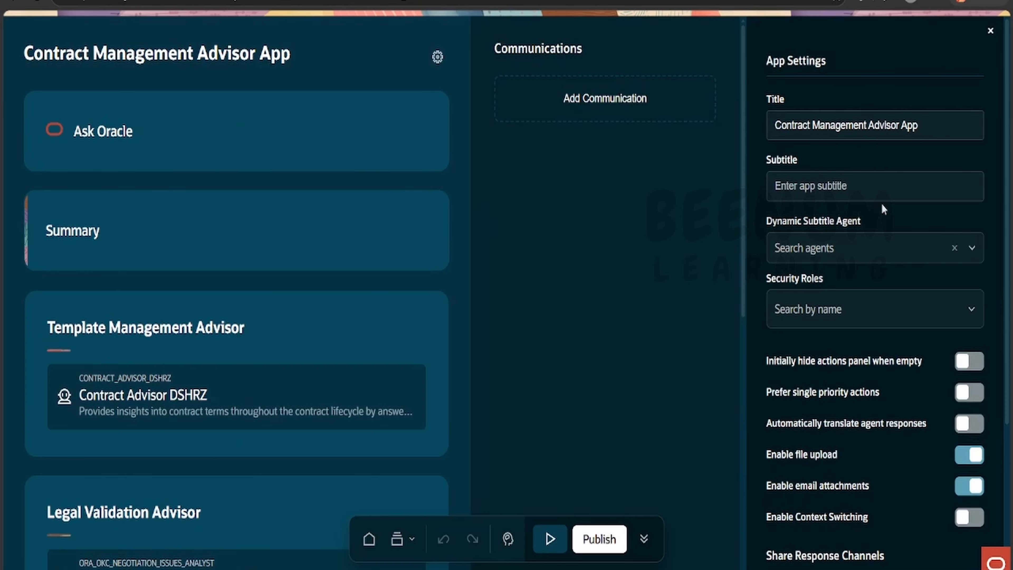
left_click(509, 543)
left_click(500, 147)
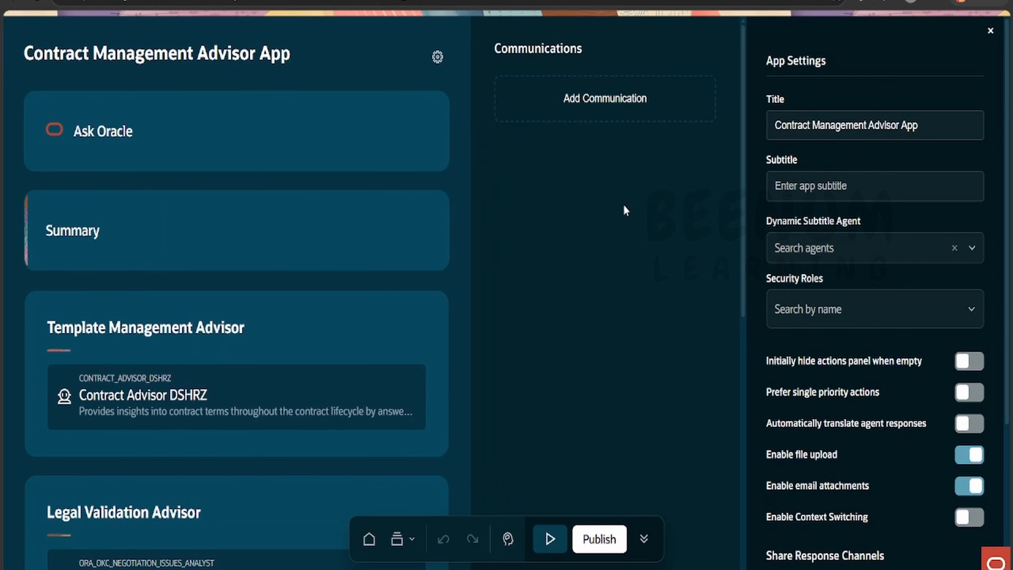